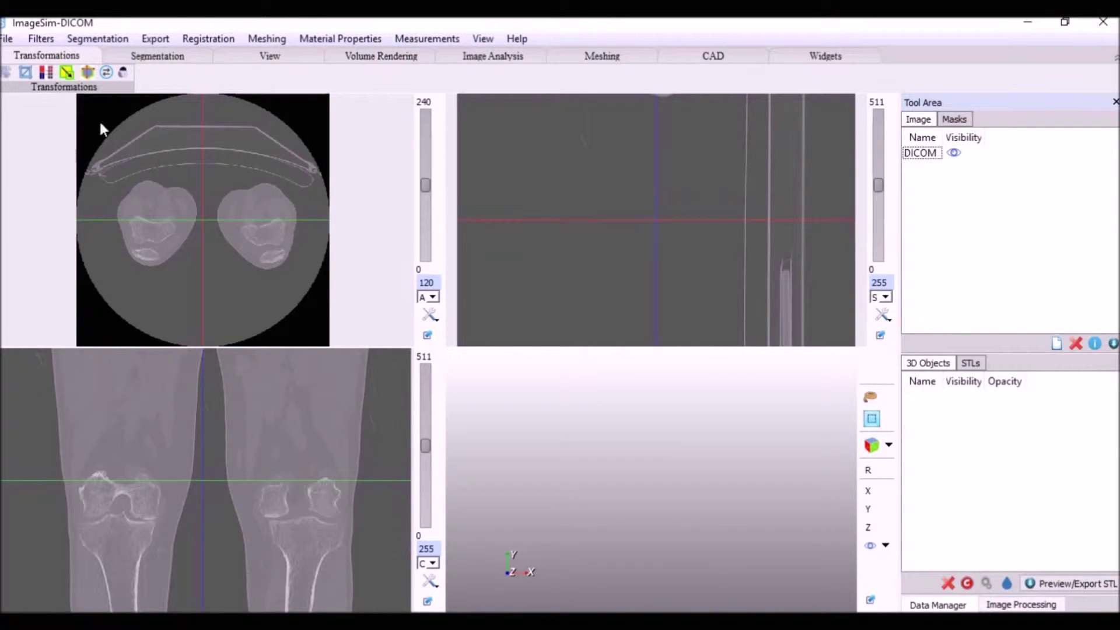
# Step: Bring up the Resample Image panel for the loaded knee CT from the Transformations tools
pyautogui.click(51, 74)
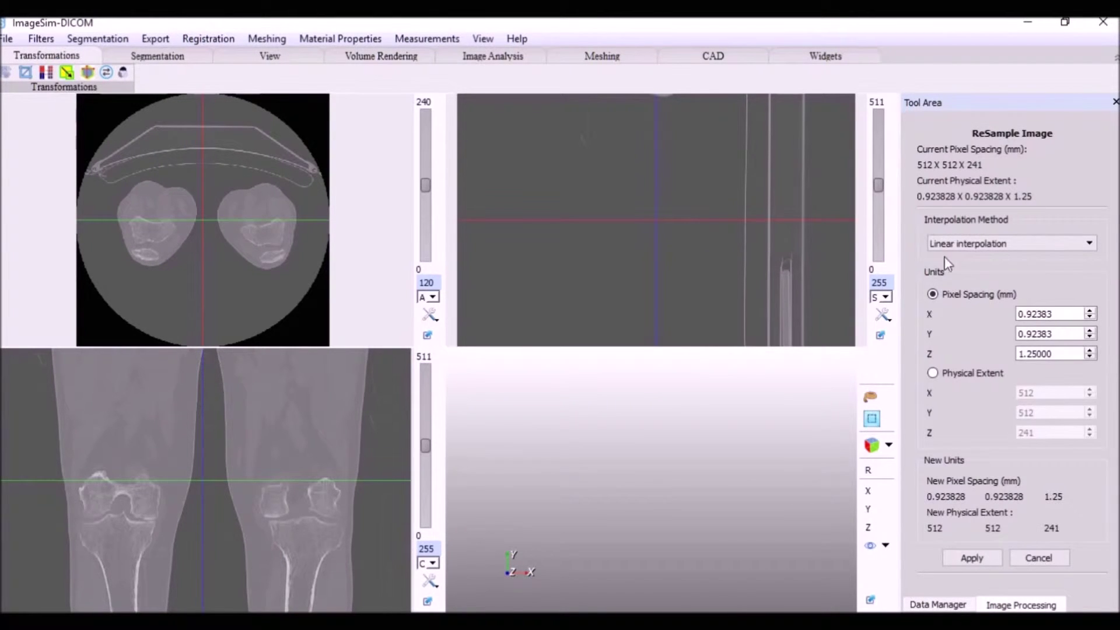
# Step: Resample the knee CT to 0.775 mm isotropic spacing in X, Y and Z, then close the panel
pyautogui.doubleClick(1051, 314)
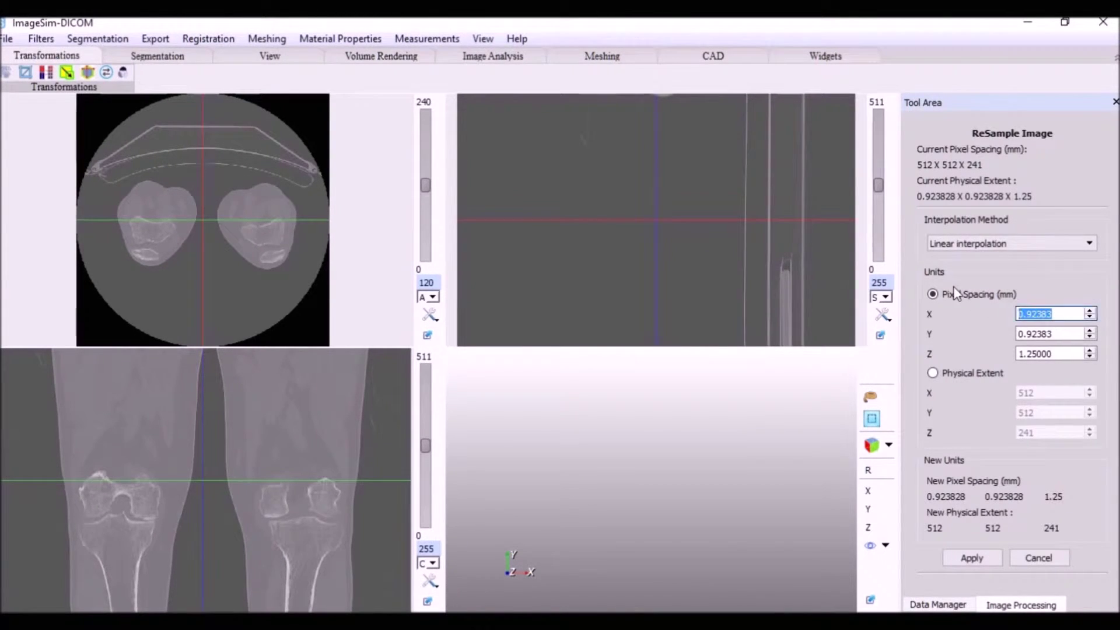
pyautogui.write('0.7')
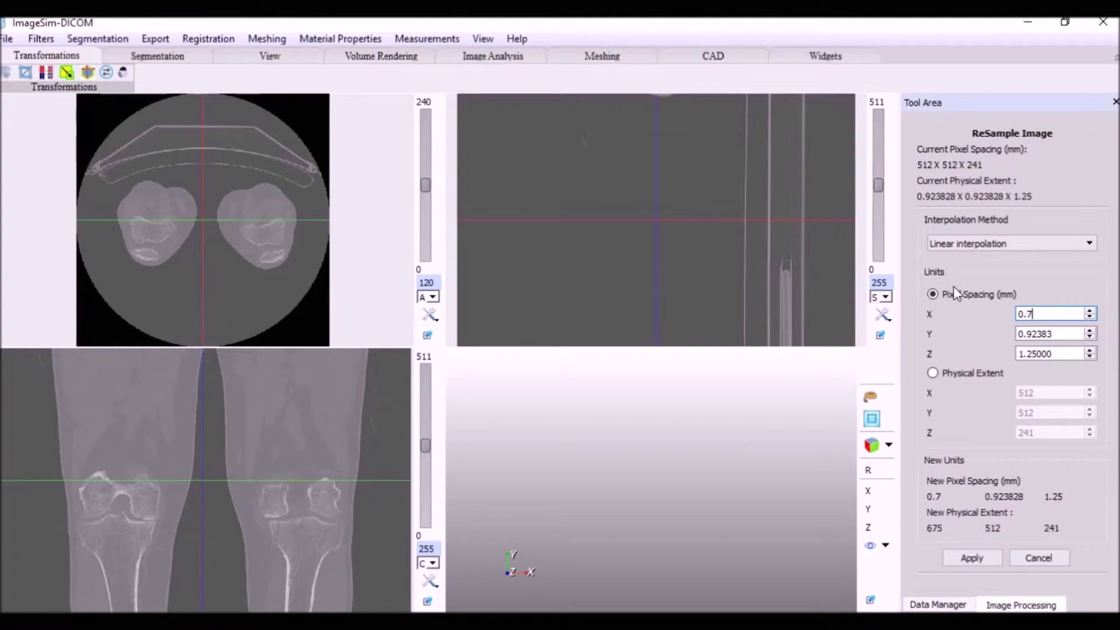
pyautogui.write('75')
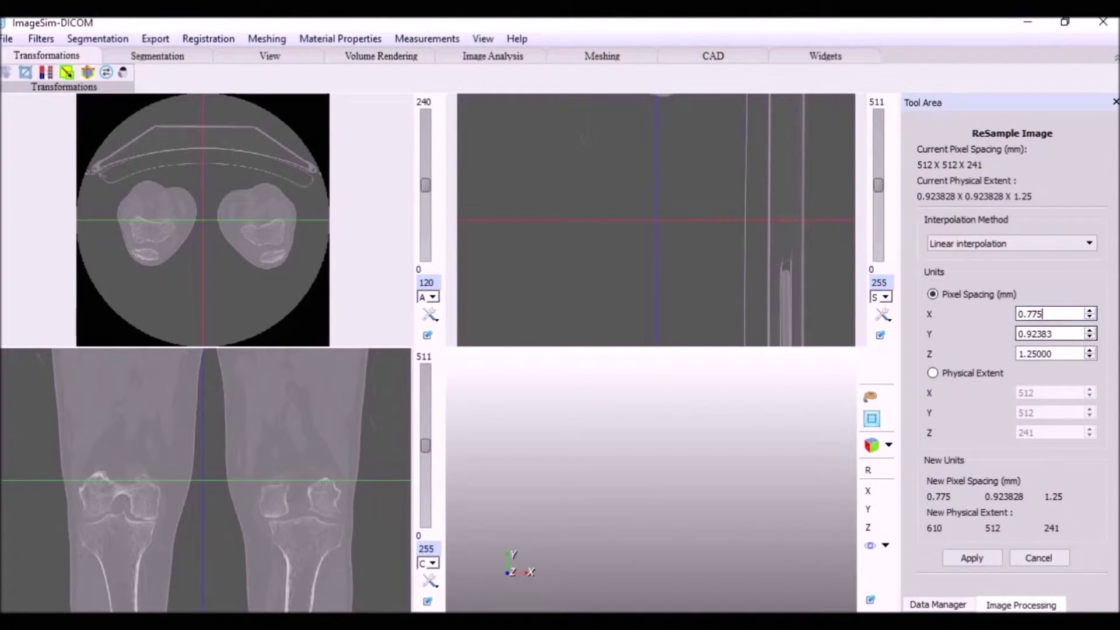
pyautogui.press('Tab')
pyautogui.write('0')
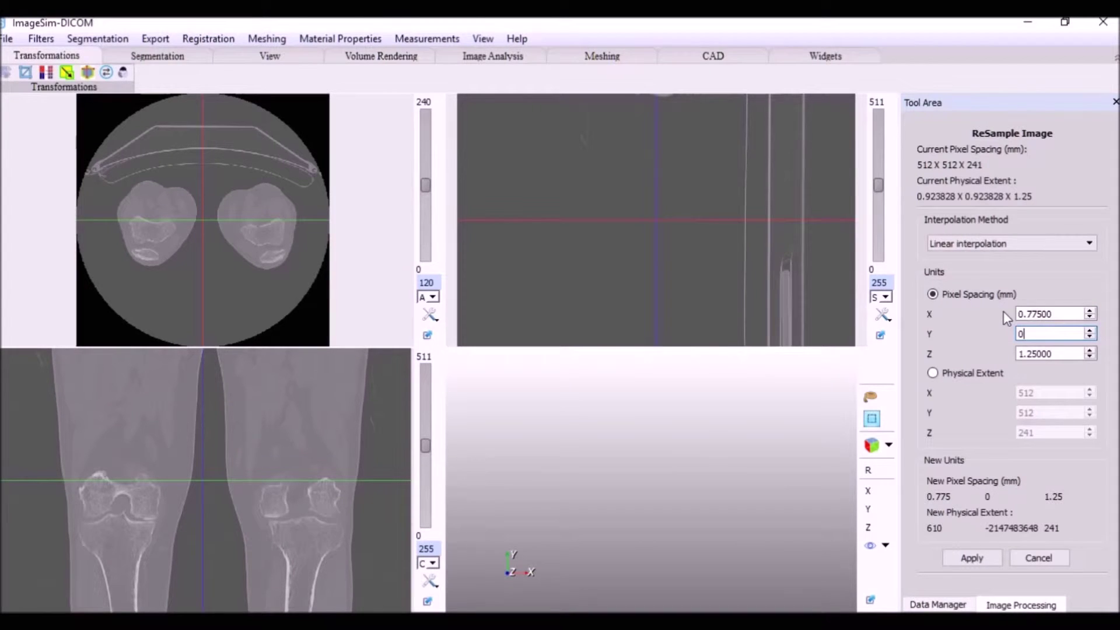
pyautogui.write('.775')
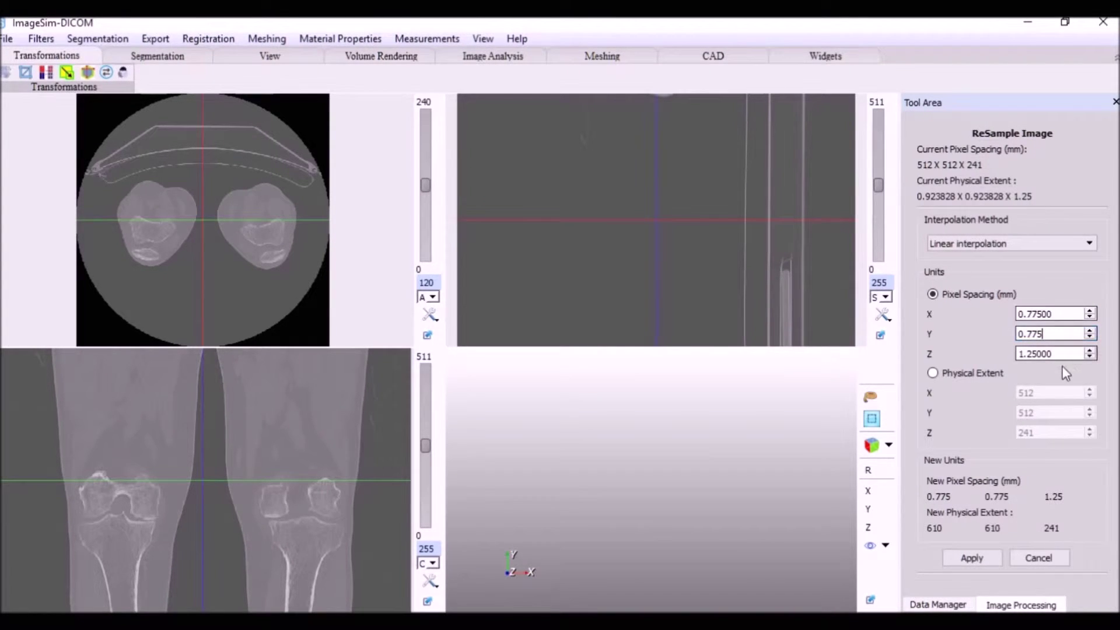
pyautogui.press('Tab')
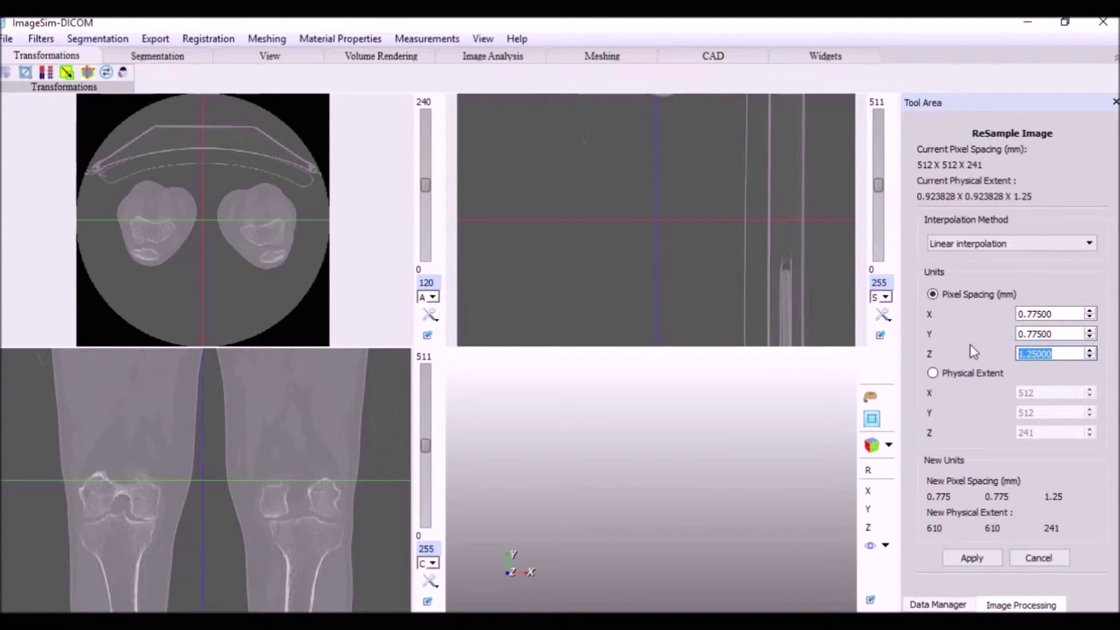
pyautogui.write('0.77')
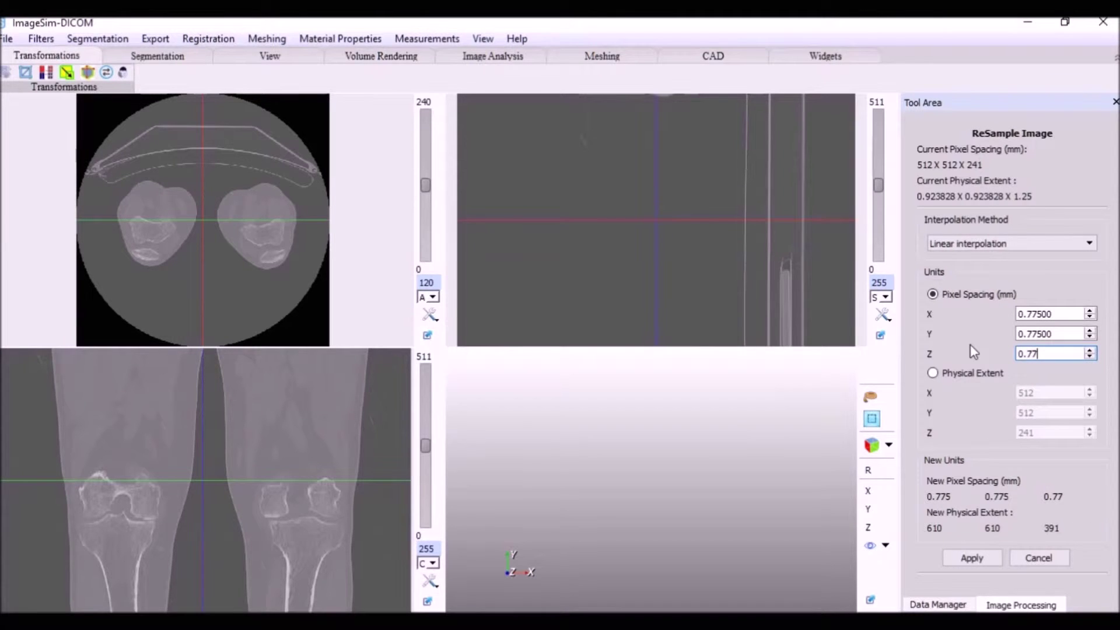
pyautogui.write('5')
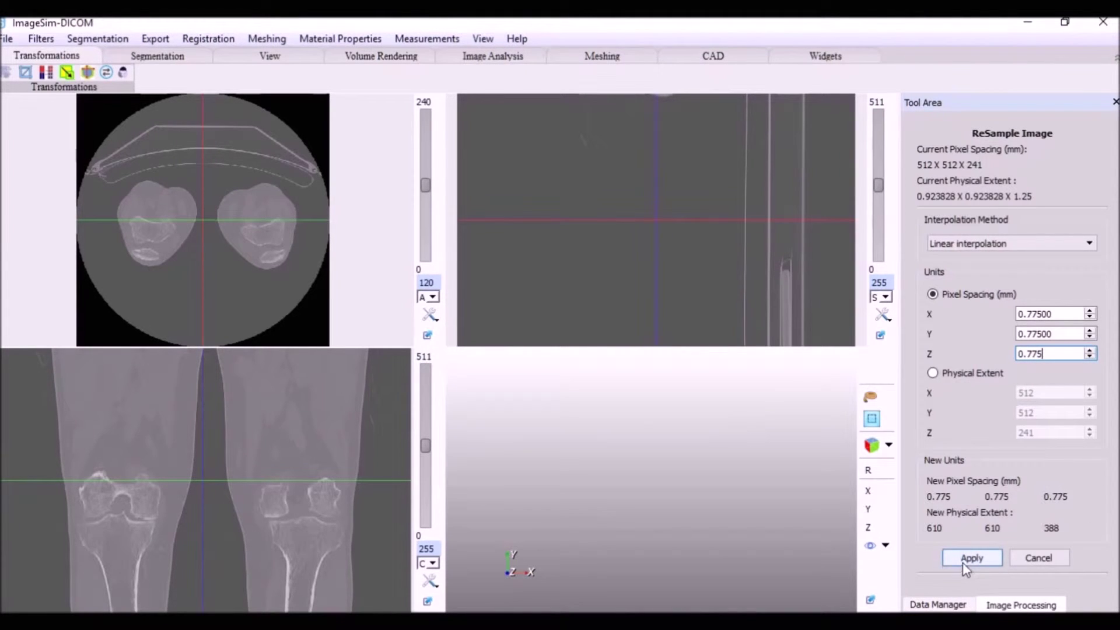
pyautogui.click(966, 561)
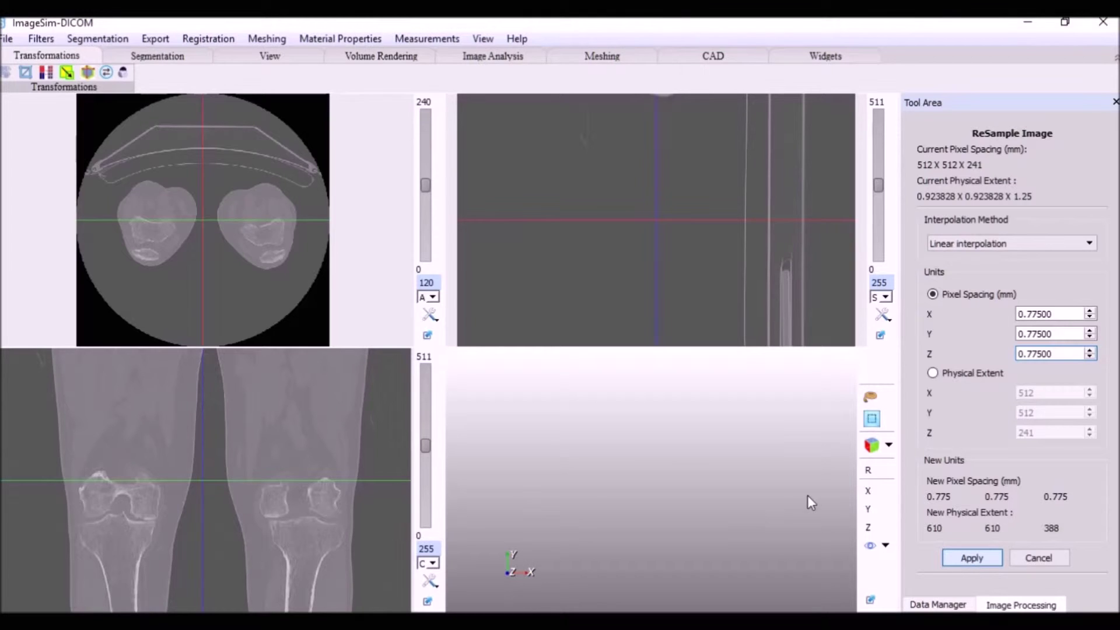
pyautogui.click(1038, 559)
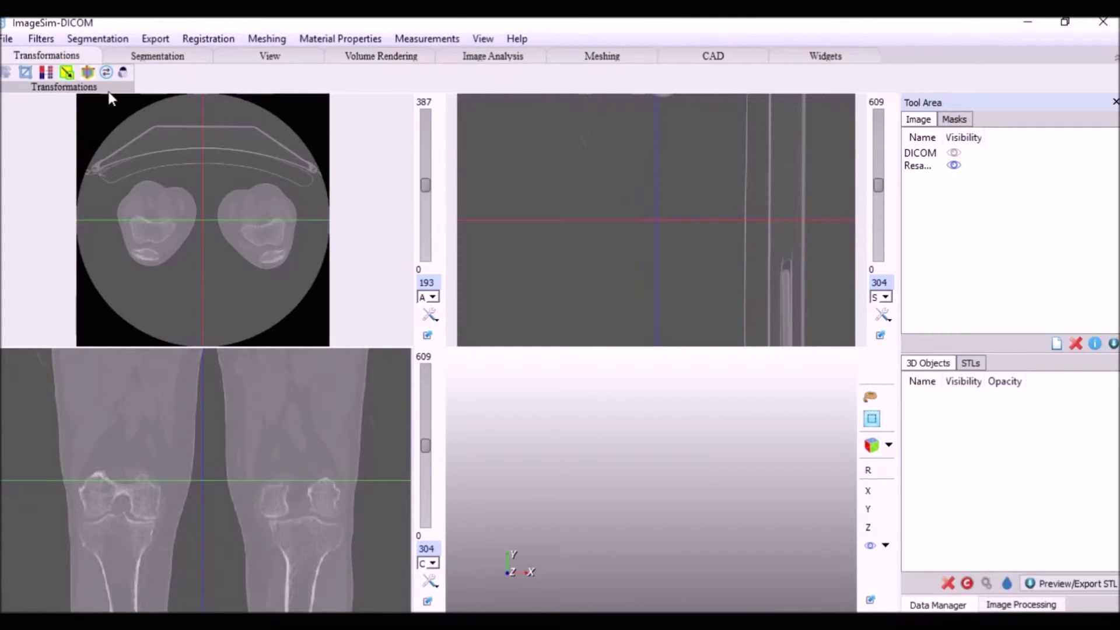
# Step: Set the crop box X range to 112–259 and pull both Y boundaries in toward the left knee
pyautogui.click(26, 72)
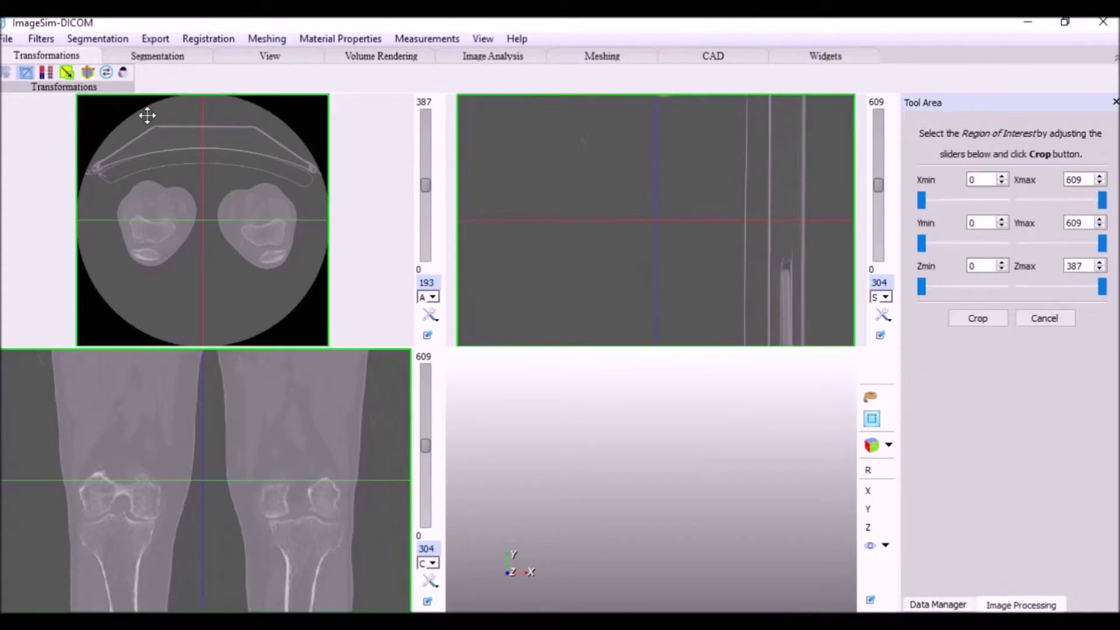
pyautogui.moveTo(1101, 201); pyautogui.dragTo(1055, 200)
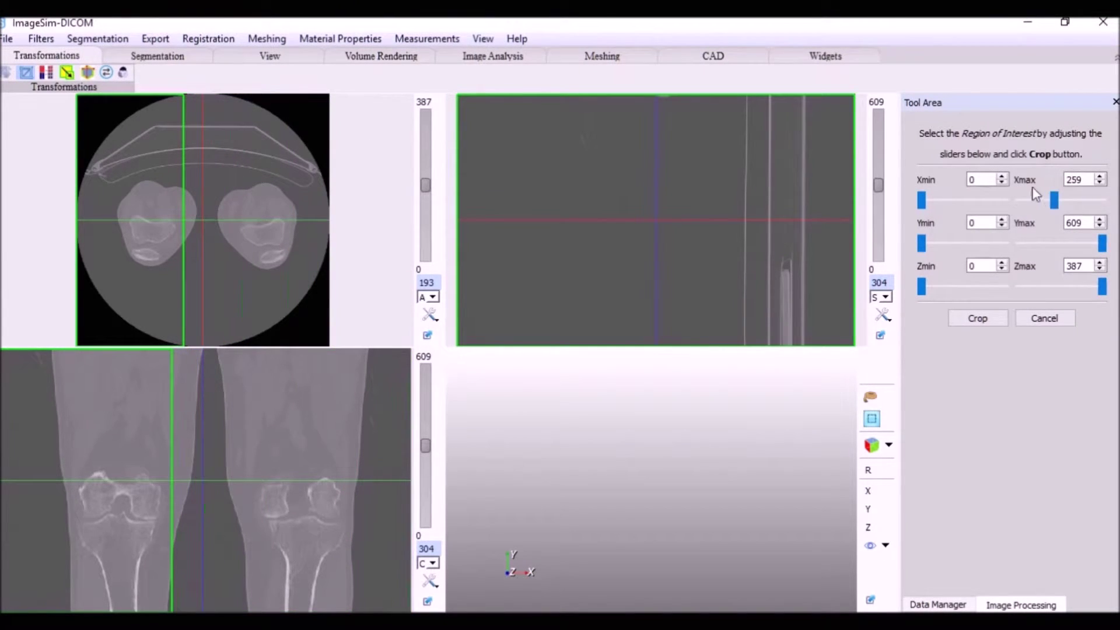
pyautogui.moveTo(922, 200); pyautogui.dragTo(938, 213)
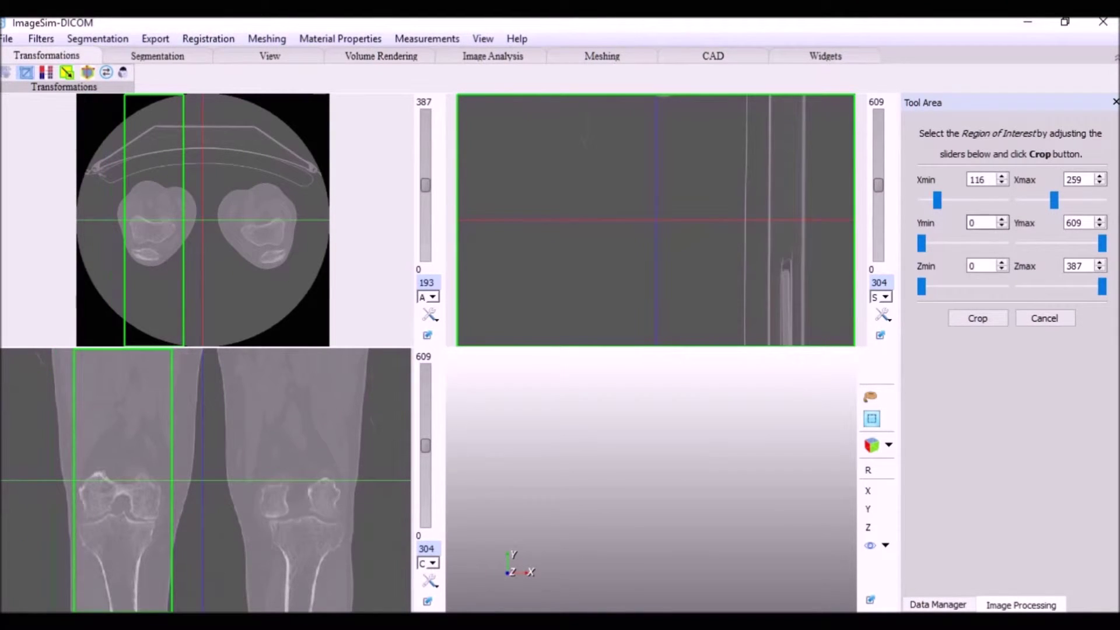
pyautogui.click(1004, 183)
pyautogui.click(1004, 183)
pyautogui.click(1003, 182)
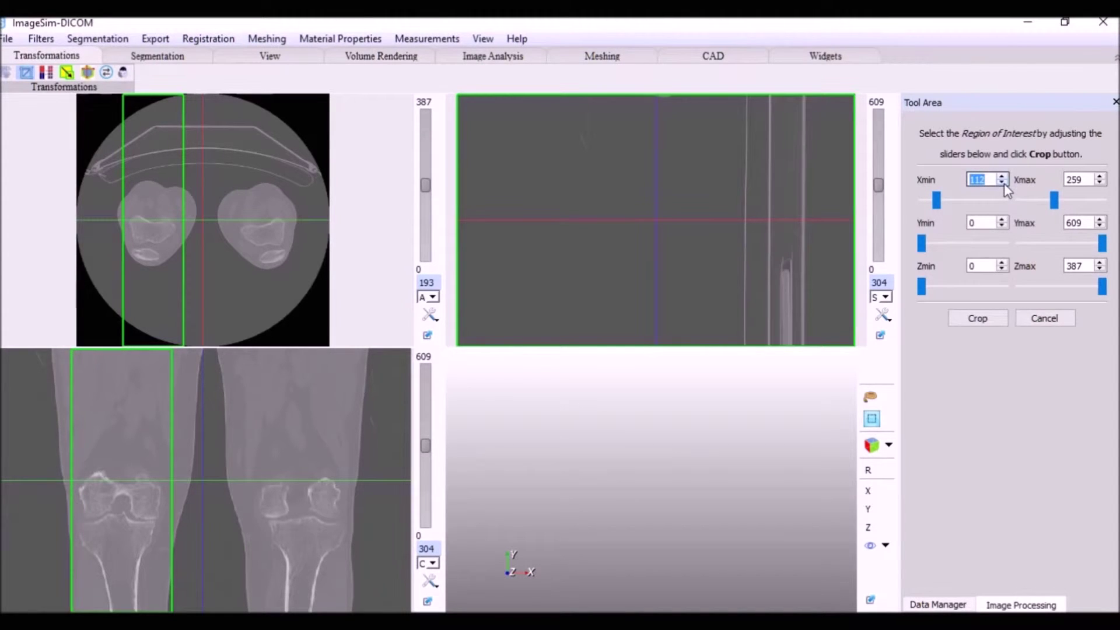
pyautogui.moveTo(921, 243); pyautogui.dragTo(946, 258)
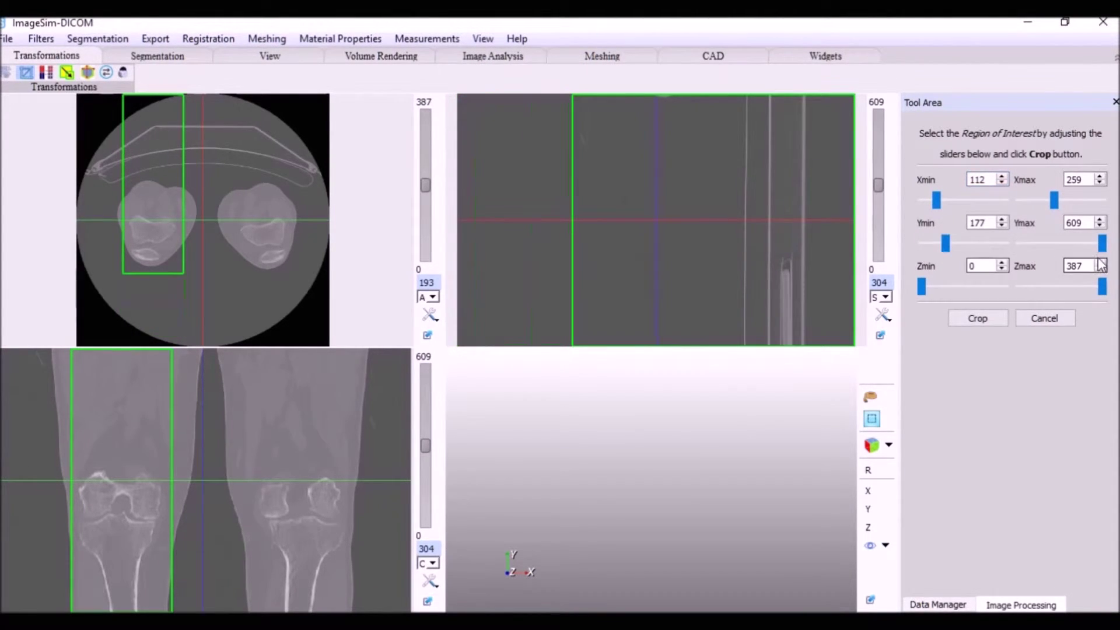
pyautogui.moveTo(1102, 245); pyautogui.dragTo(1068, 244)
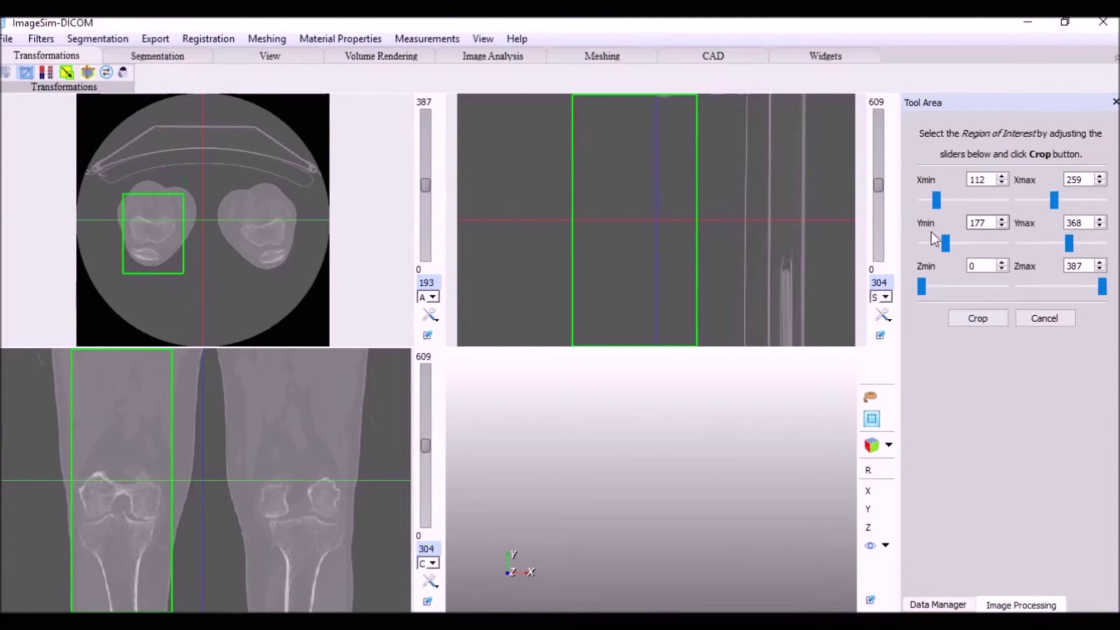
# Step: Refine the lower Y and Z boundaries (top at 280) on a sagittal slice and crop to the knee box
pyautogui.moveTo(878, 185); pyautogui.dragTo(879, 151)
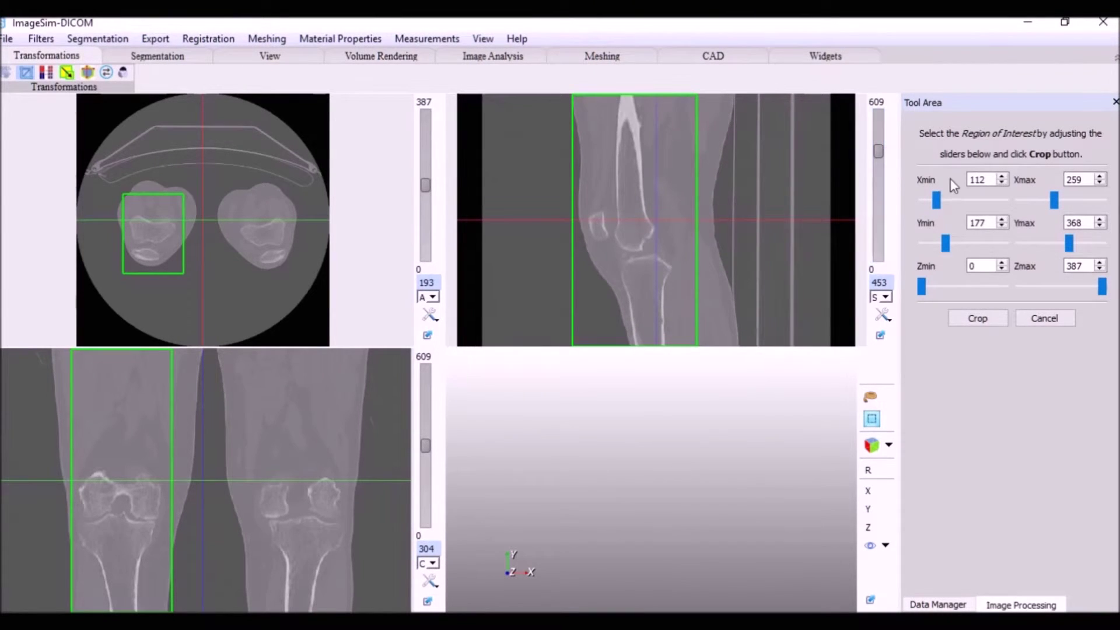
pyautogui.click(1001, 220)
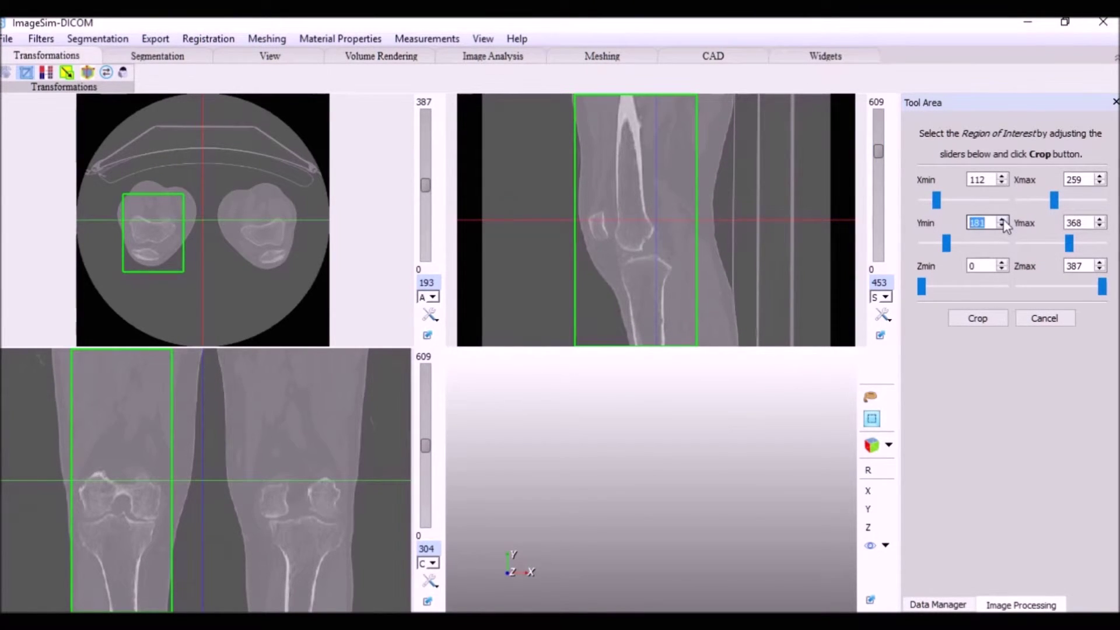
pyautogui.click(1003, 220)
pyautogui.click(1003, 220)
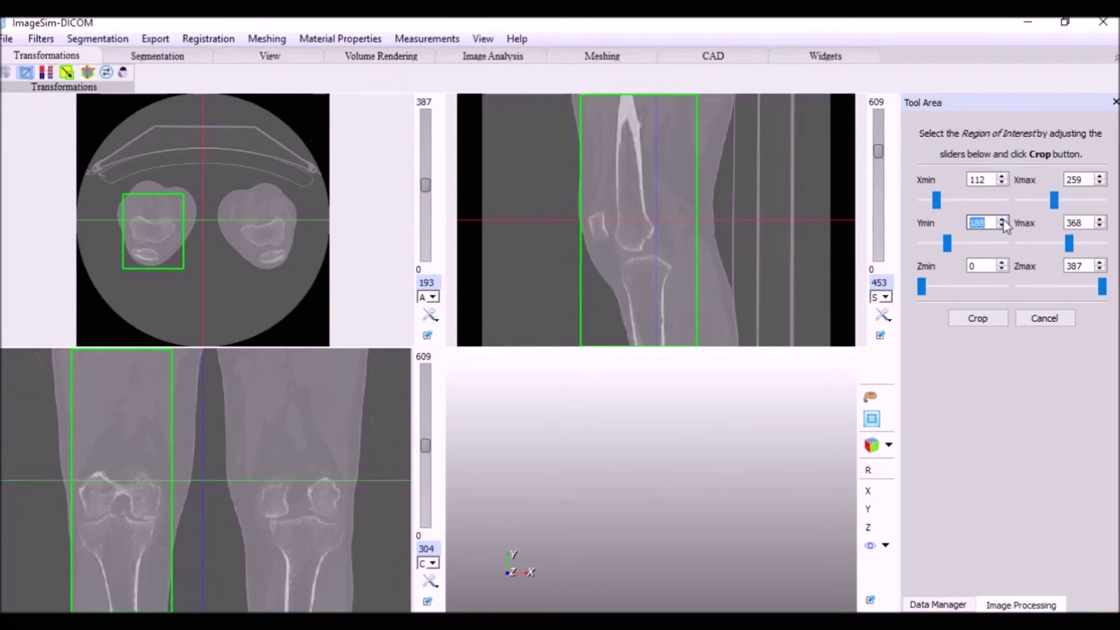
pyautogui.click(1004, 220)
pyautogui.click(1004, 220)
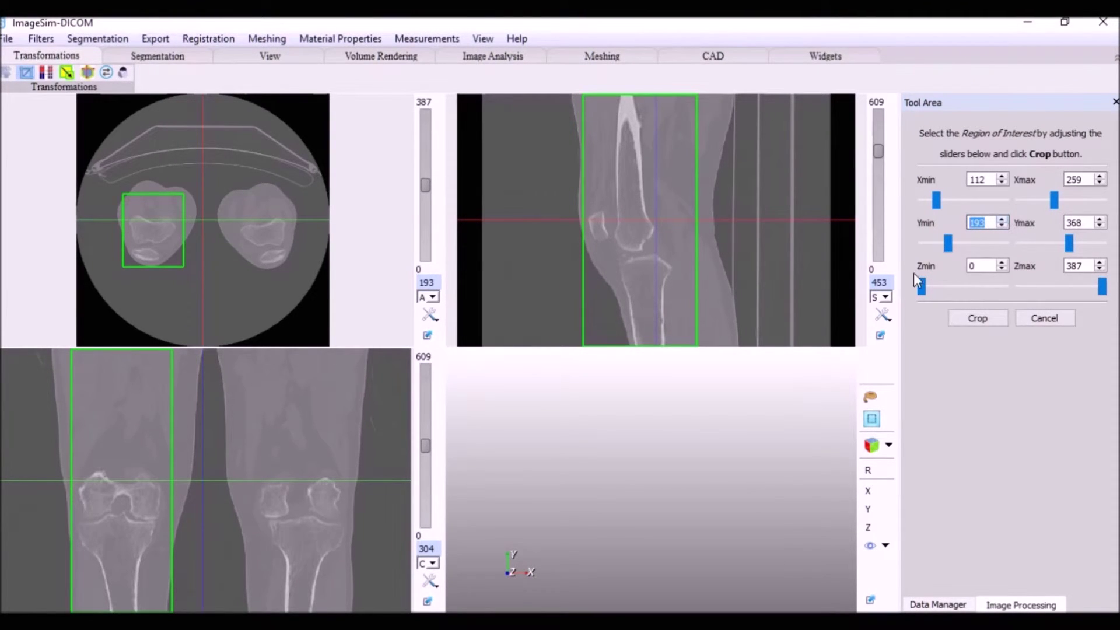
pyautogui.moveTo(921, 287); pyautogui.dragTo(930, 291)
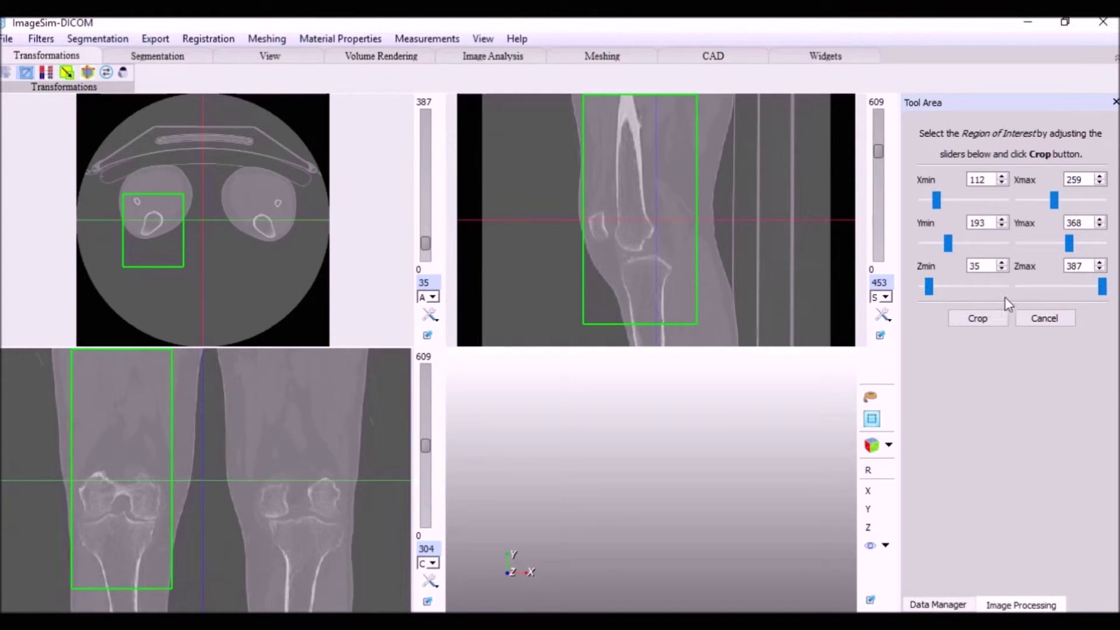
pyautogui.moveTo(1102, 287); pyautogui.dragTo(1077, 282)
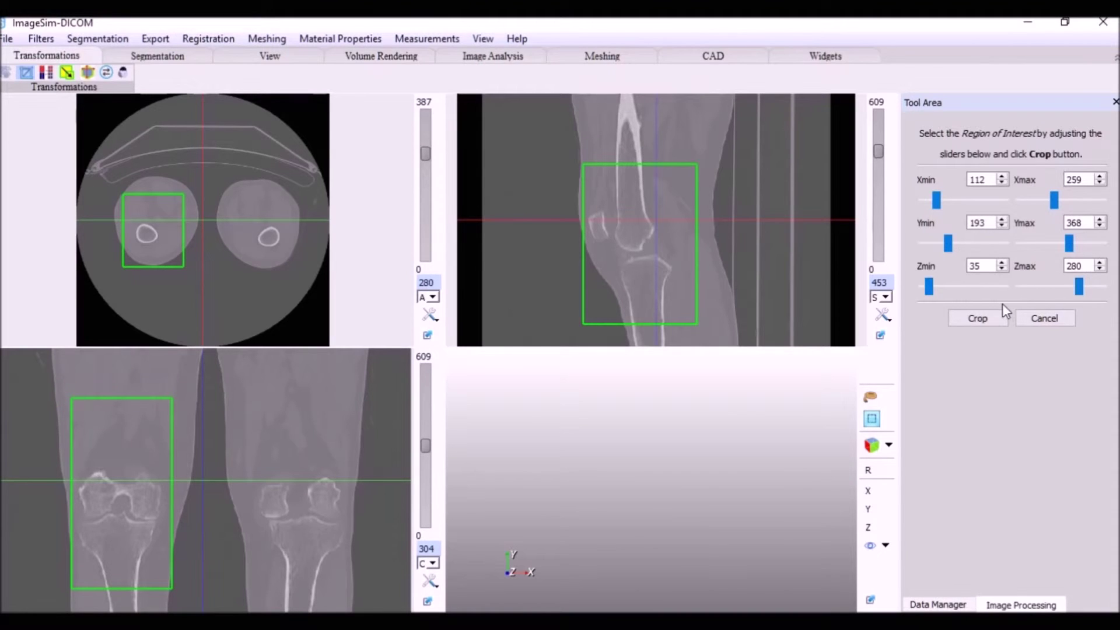
pyautogui.click(991, 318)
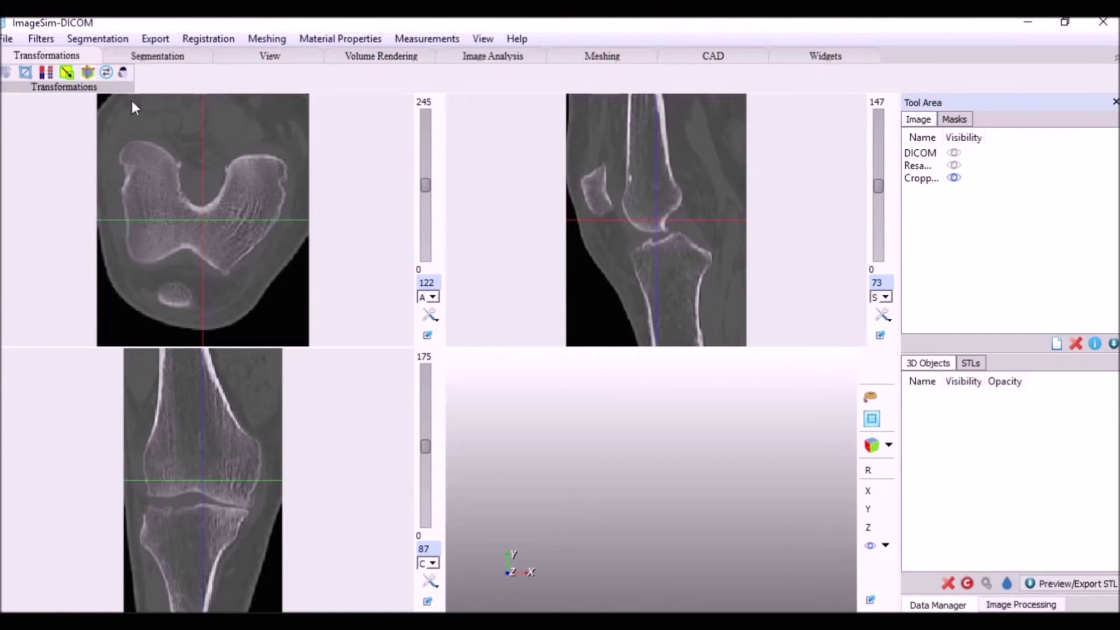
# Step: Choose Atlas Based Segmentation from the atlas dropdown on the Segmentation ribbon
pyautogui.click(159, 59)
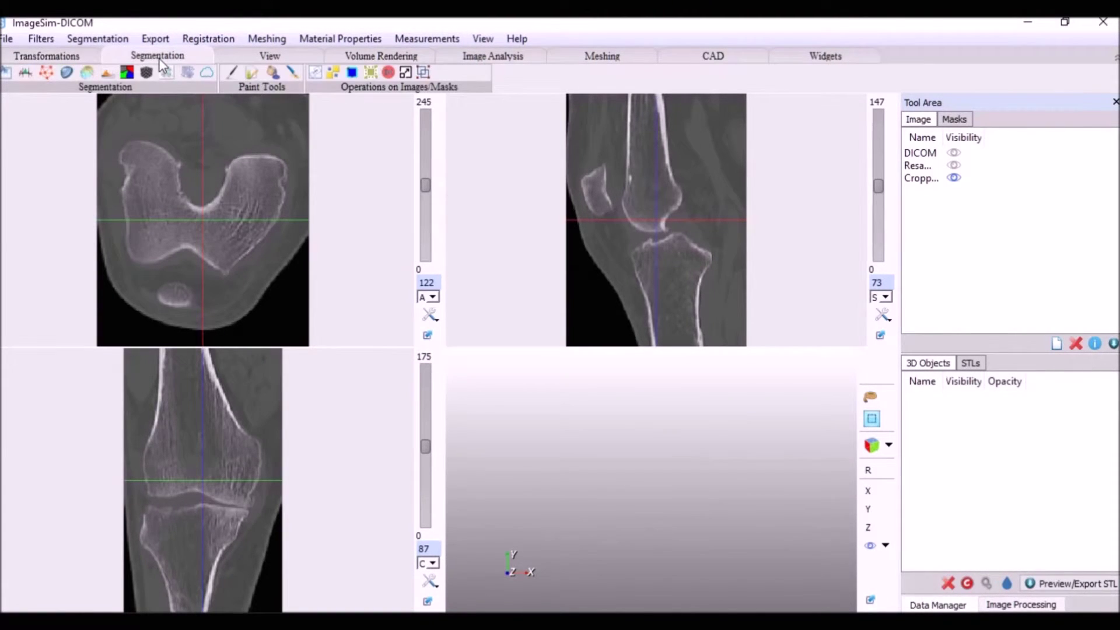
pyautogui.click(192, 73)
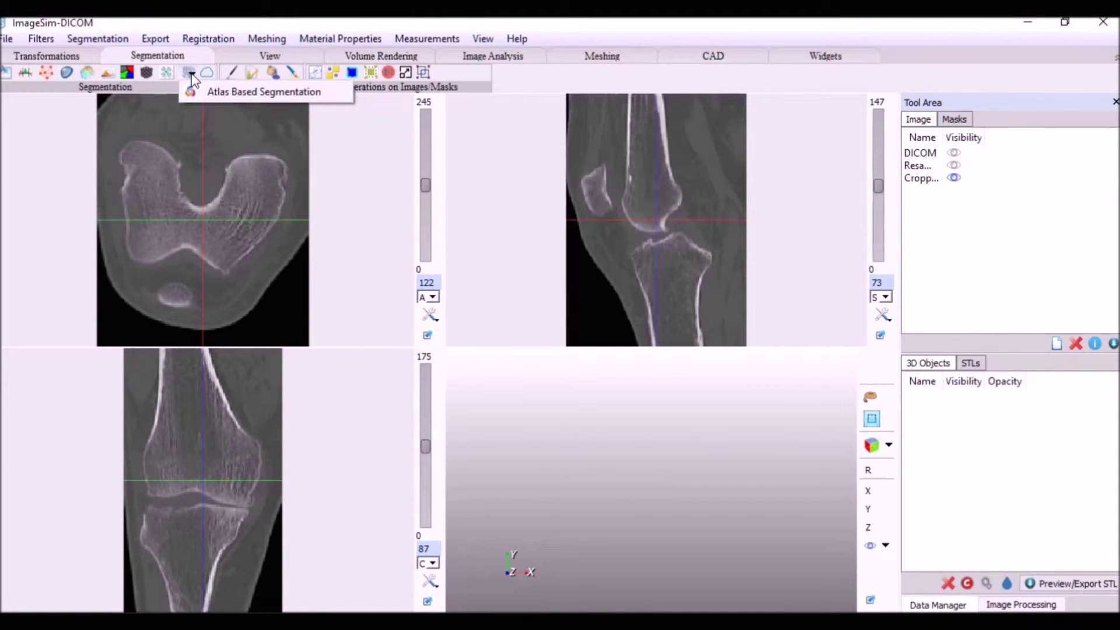
pyautogui.click(197, 92)
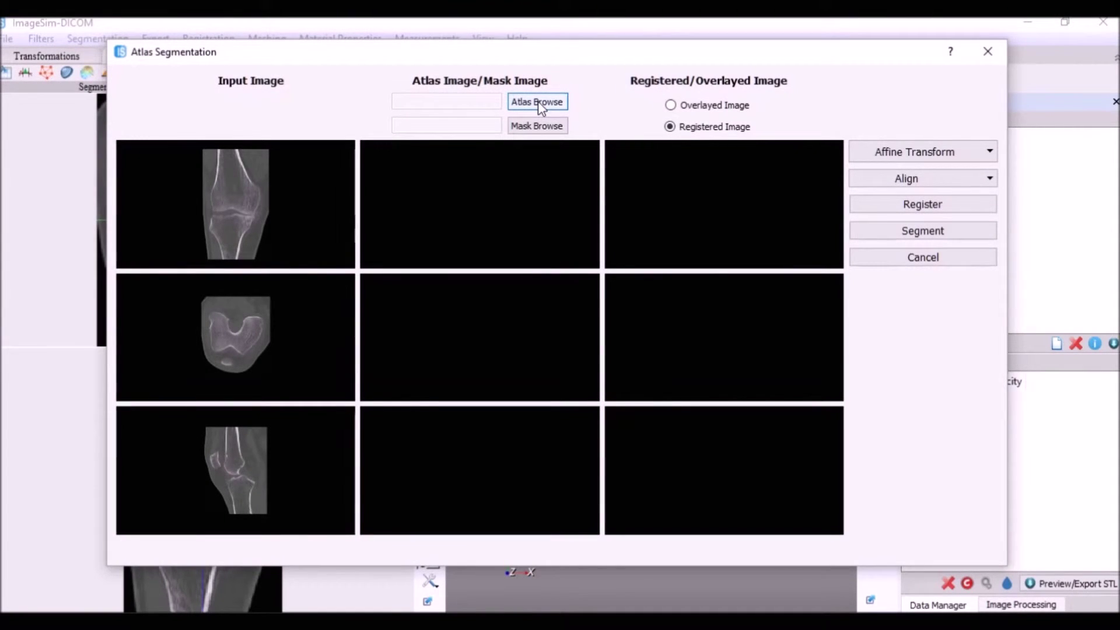
# Step: Load image.img from Desktop > video as the atlas image
pyautogui.click(538, 101)
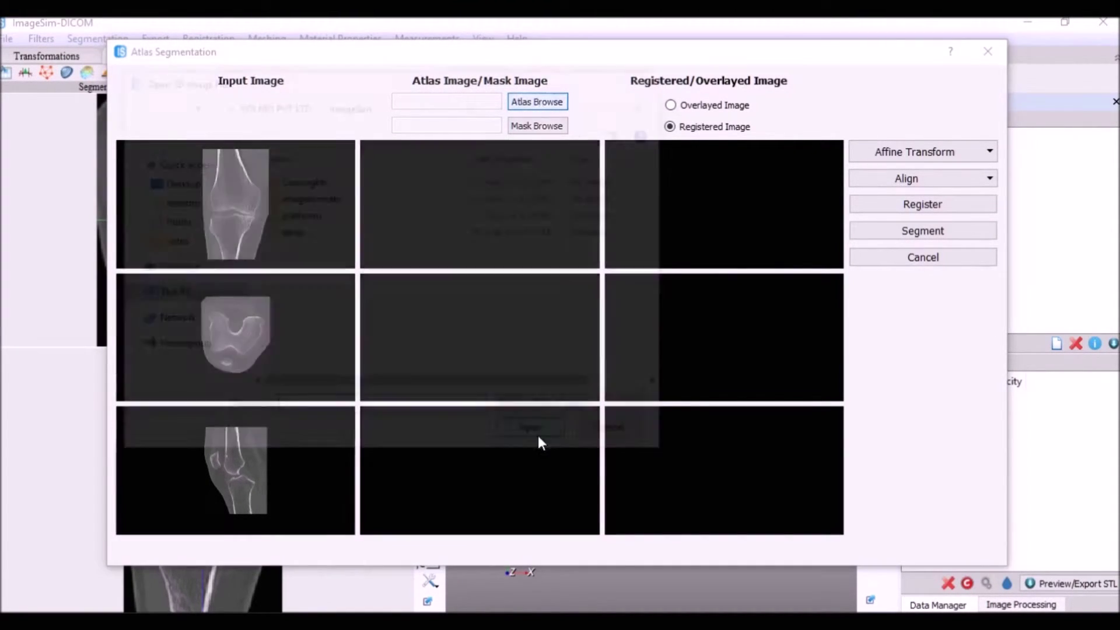
pyautogui.click(161, 183)
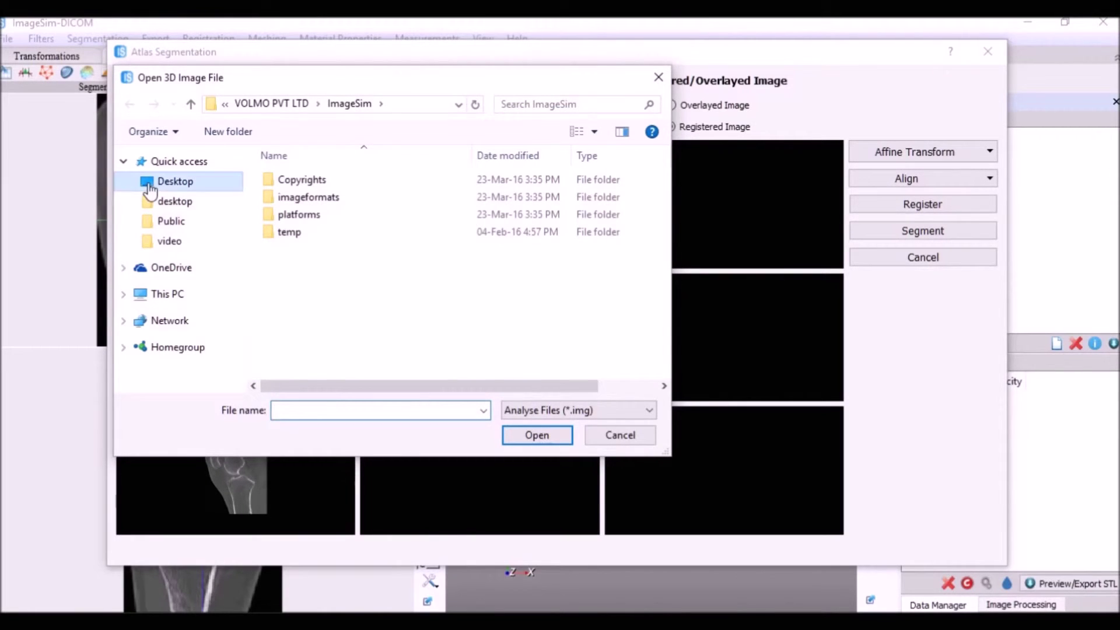
pyautogui.scroll(-2, 310, 258)
pyautogui.scroll(-1, 306, 275)
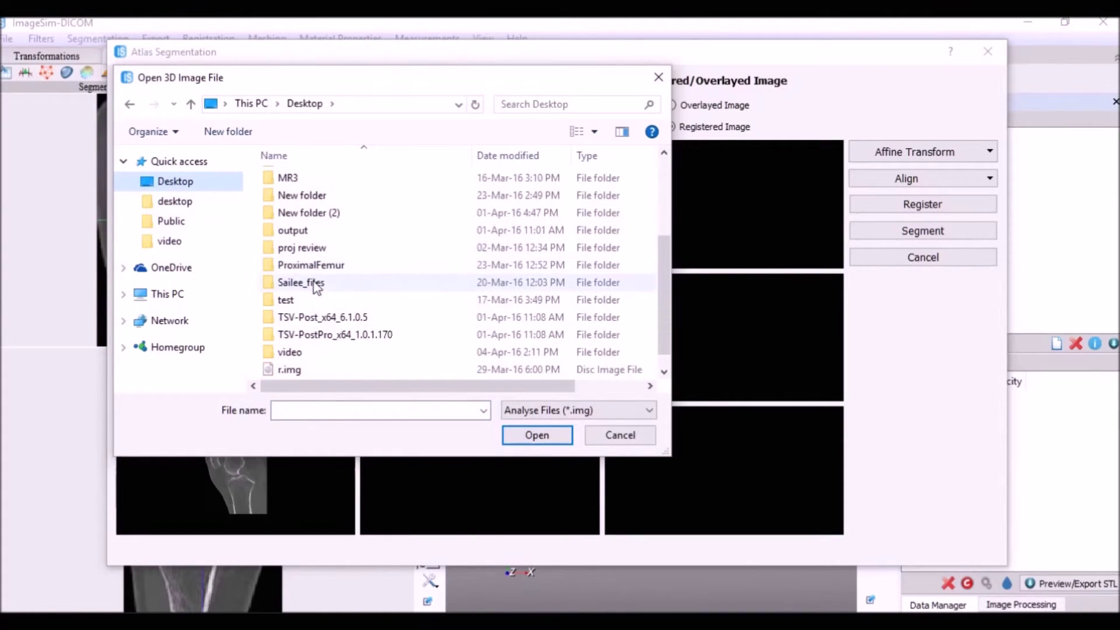
pyautogui.doubleClick(308, 352)
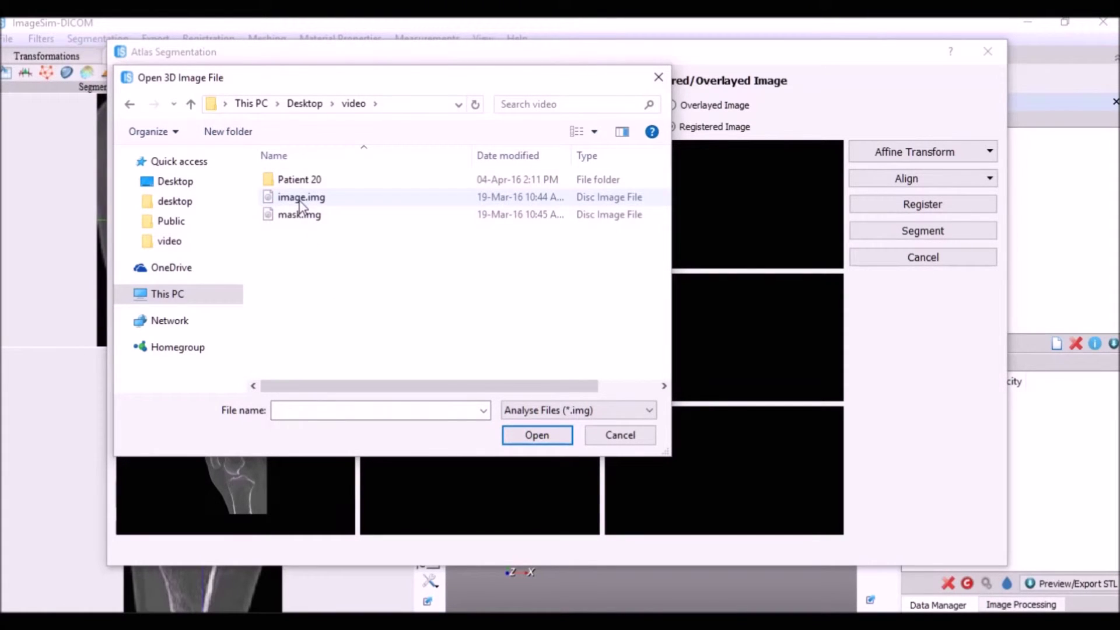
pyautogui.click(298, 216)
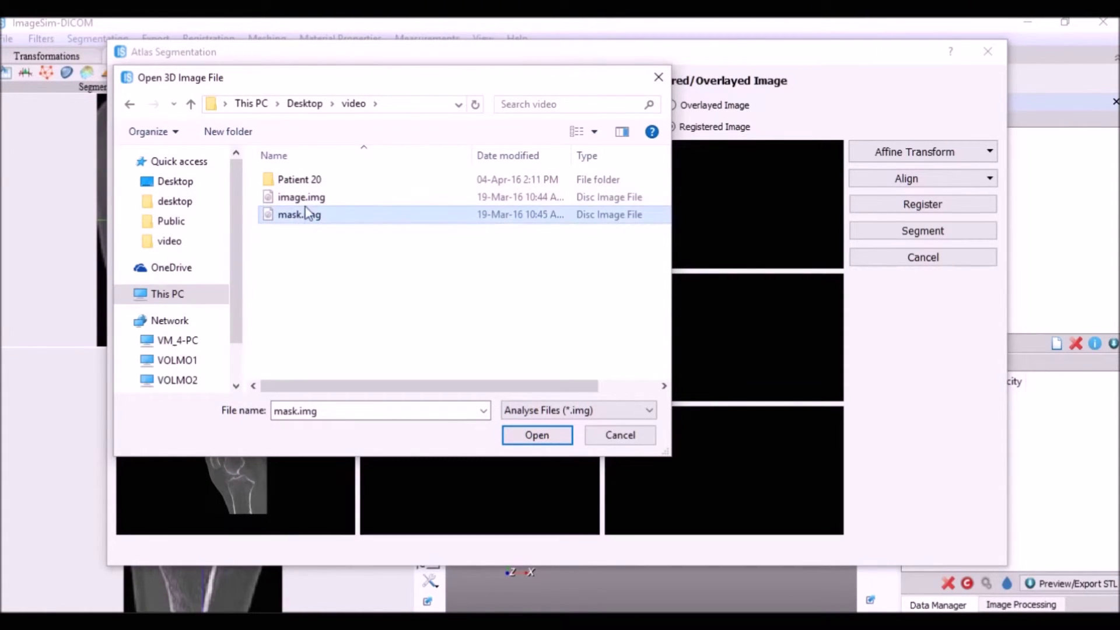
pyautogui.click(308, 200)
pyautogui.click(535, 435)
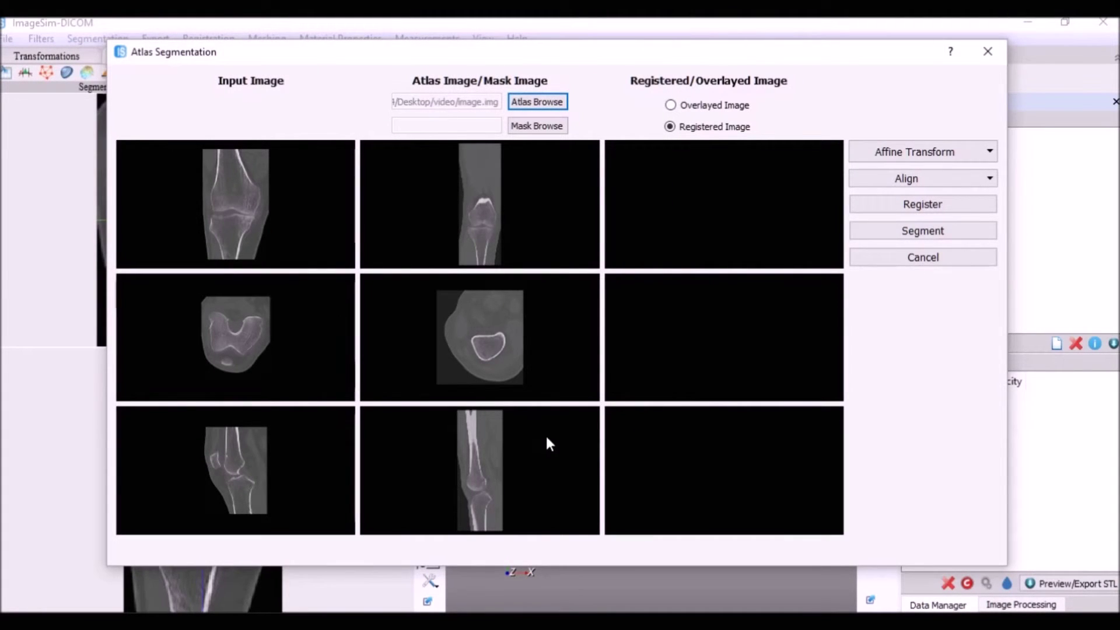
# Step: Load mask.img from the same folder as the atlas bone mask
pyautogui.click(536, 127)
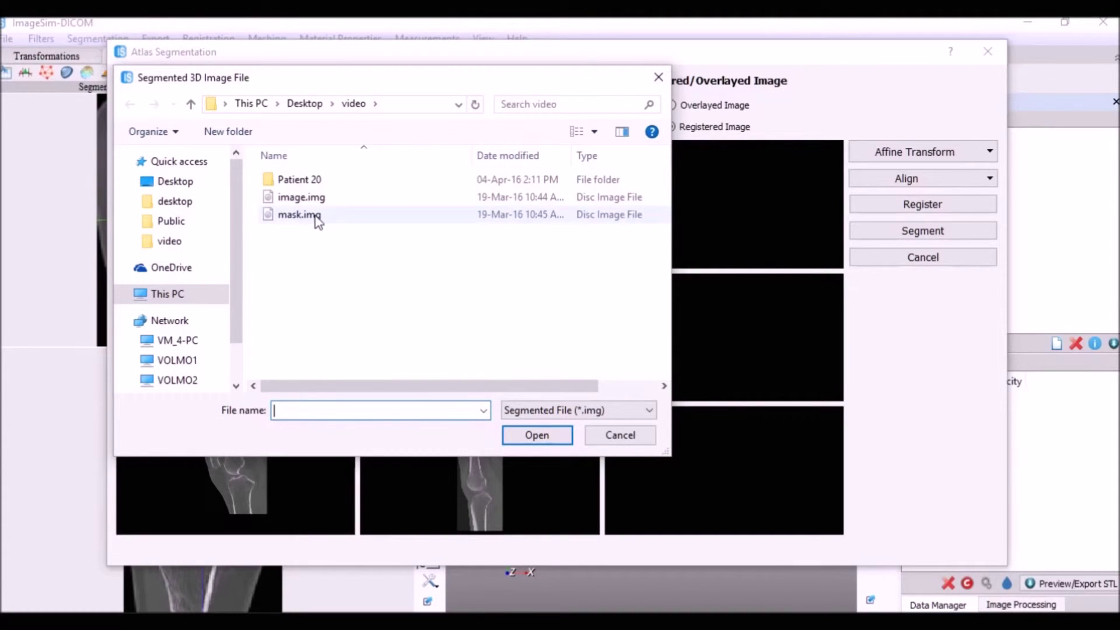
pyautogui.click(313, 217)
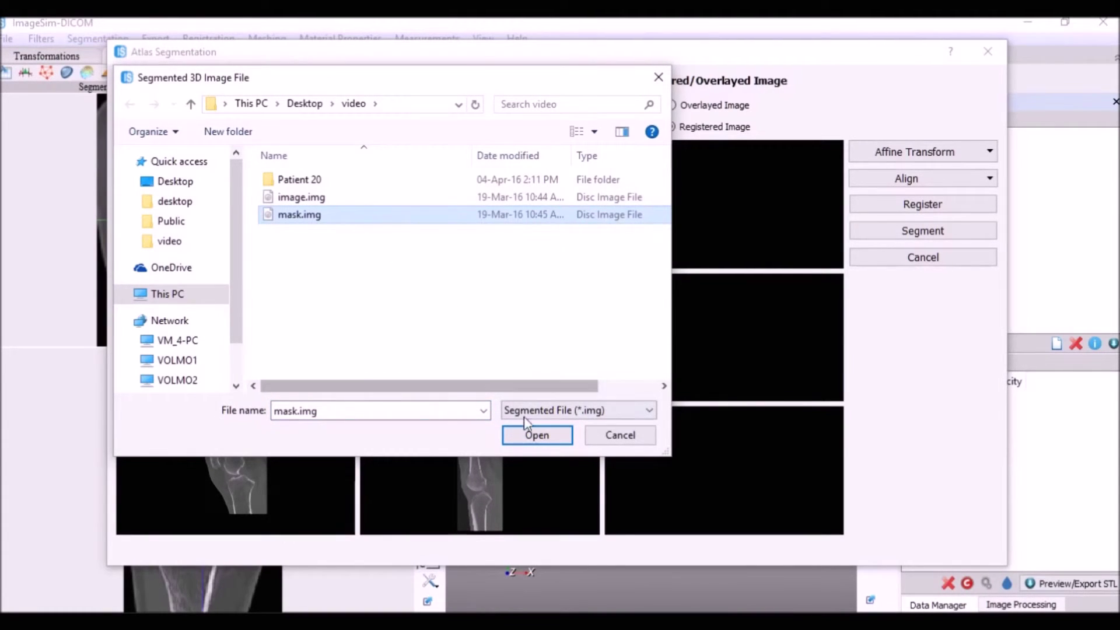
pyautogui.click(533, 435)
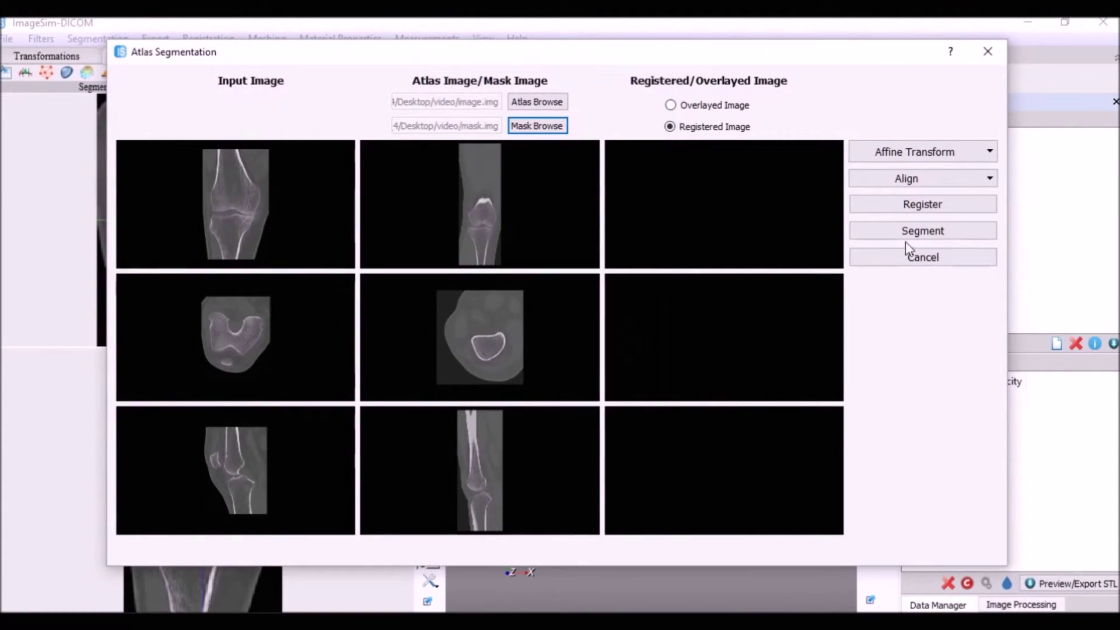
# Step: Run atlas segmentation with the BSpline Transform, acknowledge success and close the dialog
pyautogui.click(976, 158)
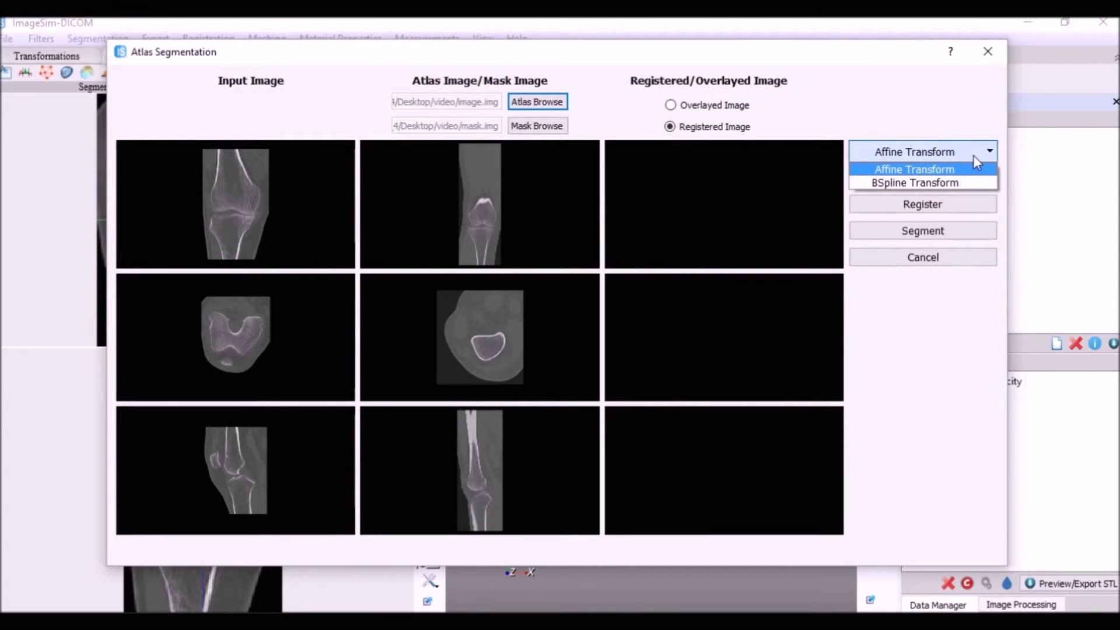
pyautogui.click(965, 183)
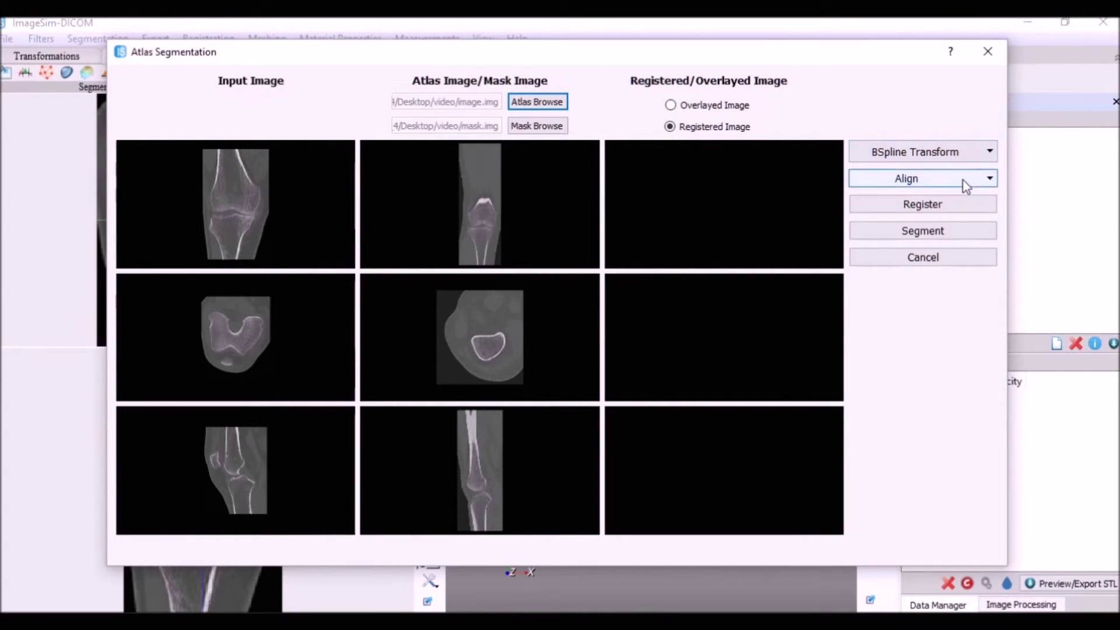
pyautogui.click(923, 231)
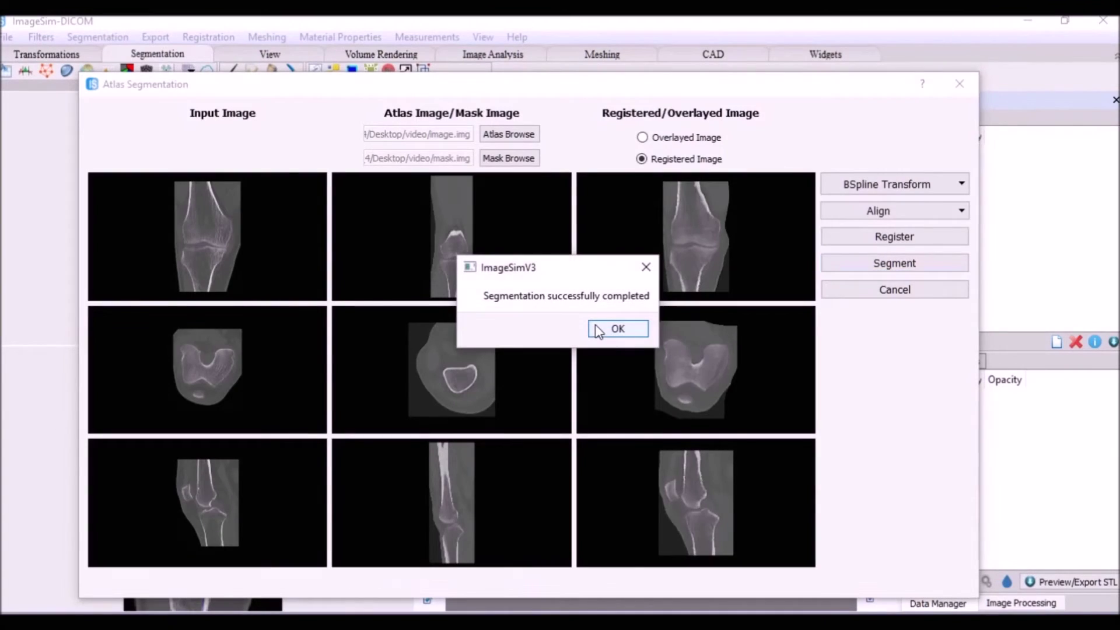
pyautogui.click(598, 331)
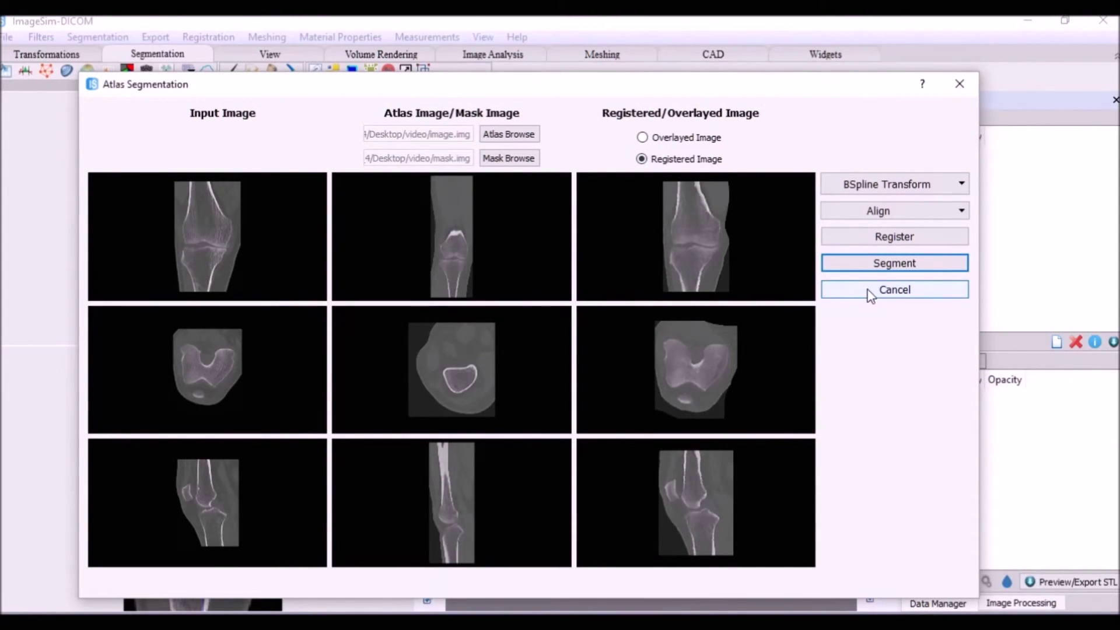
pyautogui.click(894, 290)
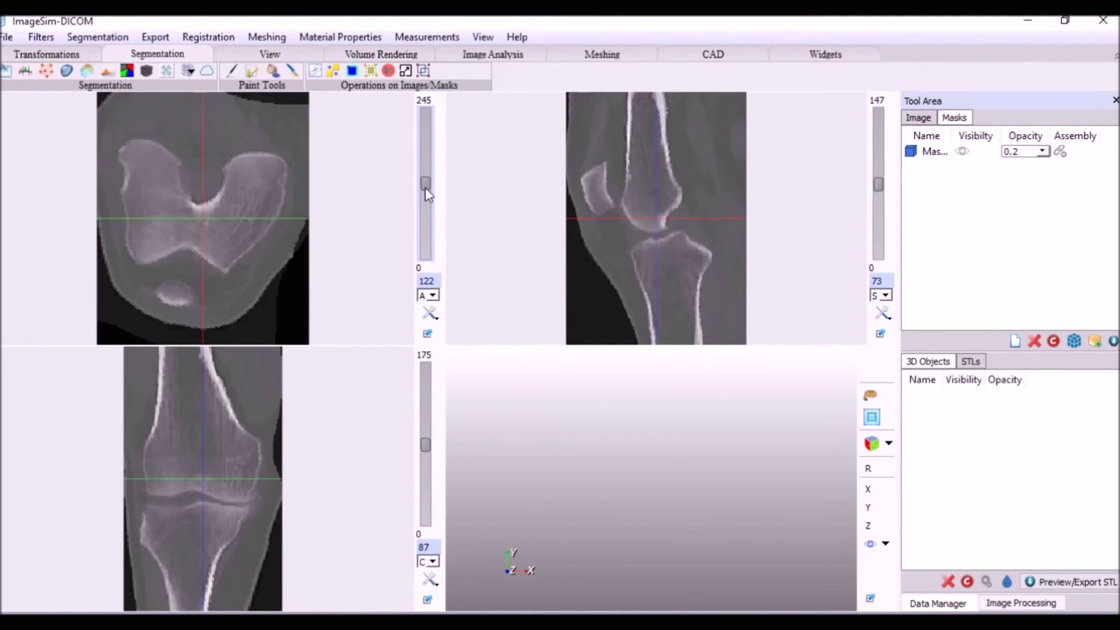
# Step: Show the bone mask at opacity 0.3 and review it across axial and coronal slices
pyautogui.moveTo(425, 186)
pyautogui.mouseDown()
pyautogui.moveTo(425, 173)
pyautogui.moveTo(441, 232)
pyautogui.mouseUp()
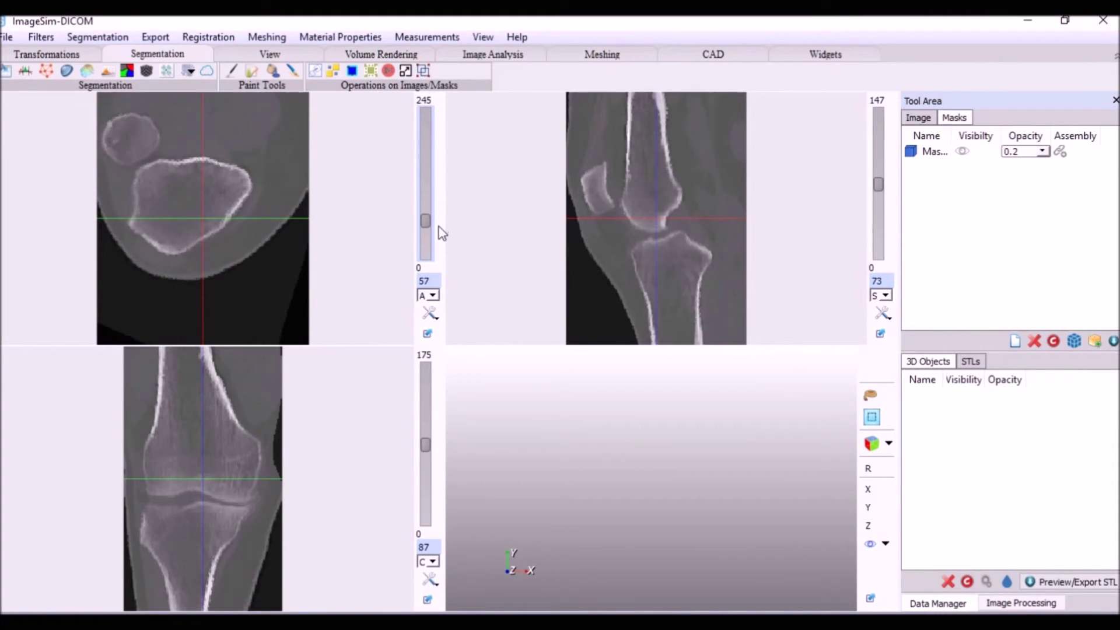
pyautogui.click(961, 151)
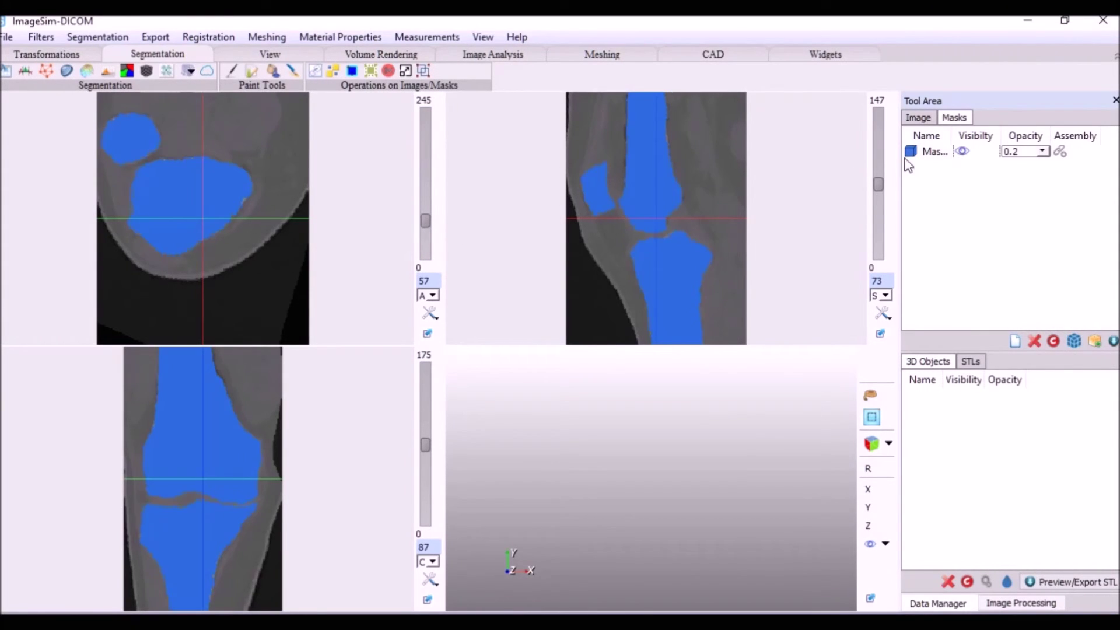
pyautogui.click(1018, 156)
pyautogui.click(1015, 197)
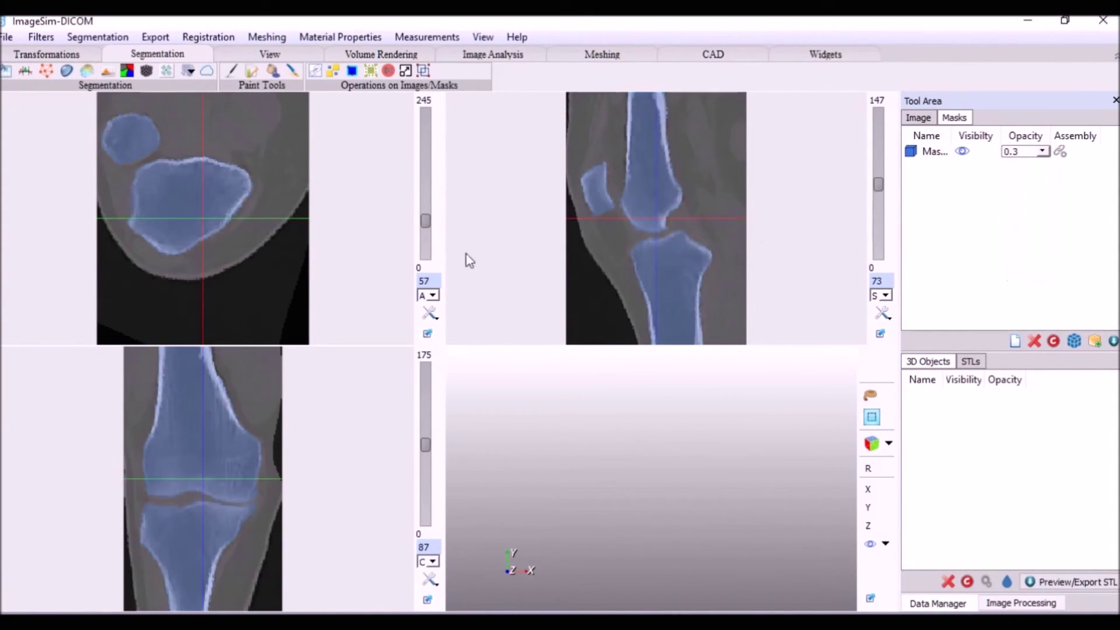
pyautogui.moveTo(425, 221); pyautogui.dragTo(426, 255)
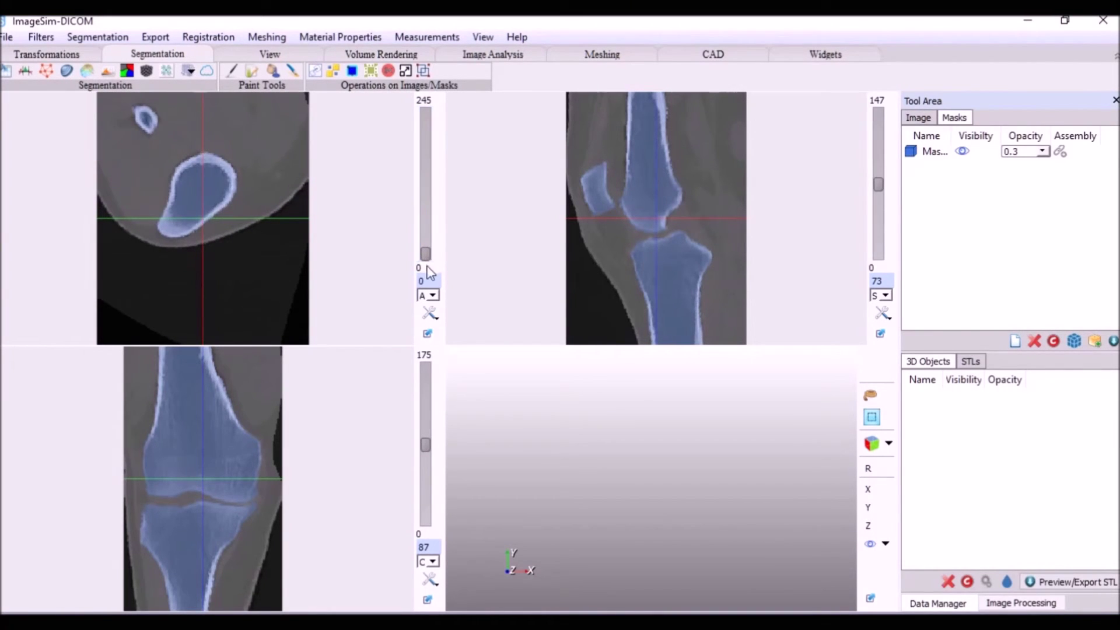
pyautogui.moveTo(424, 444)
pyautogui.mouseDown()
pyautogui.moveTo(426, 473)
pyautogui.moveTo(427, 414)
pyautogui.mouseUp()
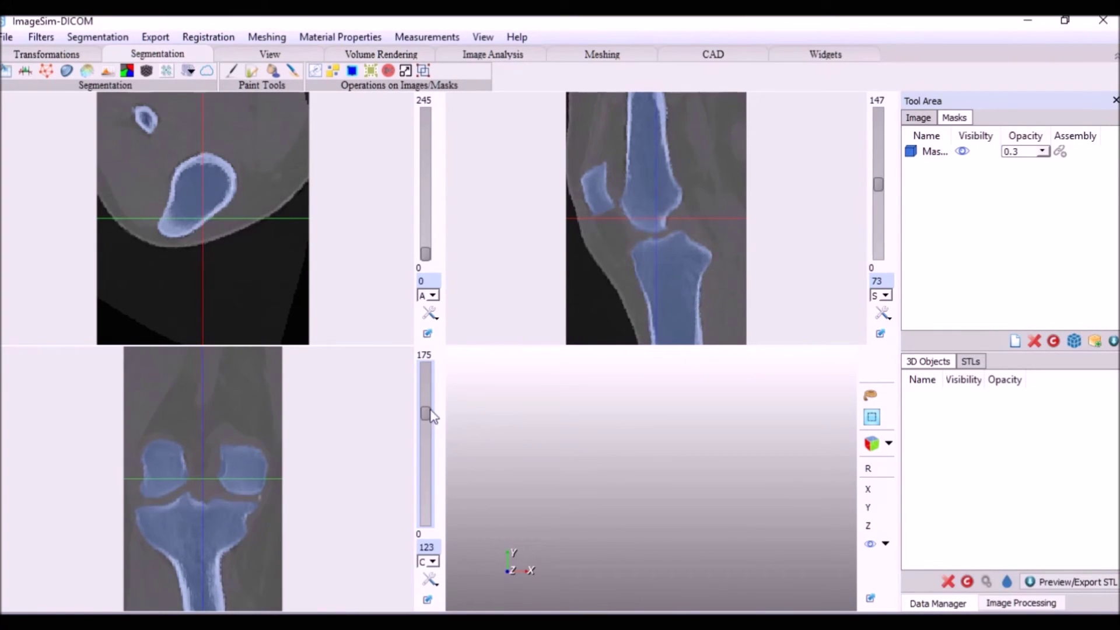
# Step: Generate a 3D model from the knee mask, rotate it to inspect, and select it in 3D Objects
pyautogui.click(911, 153)
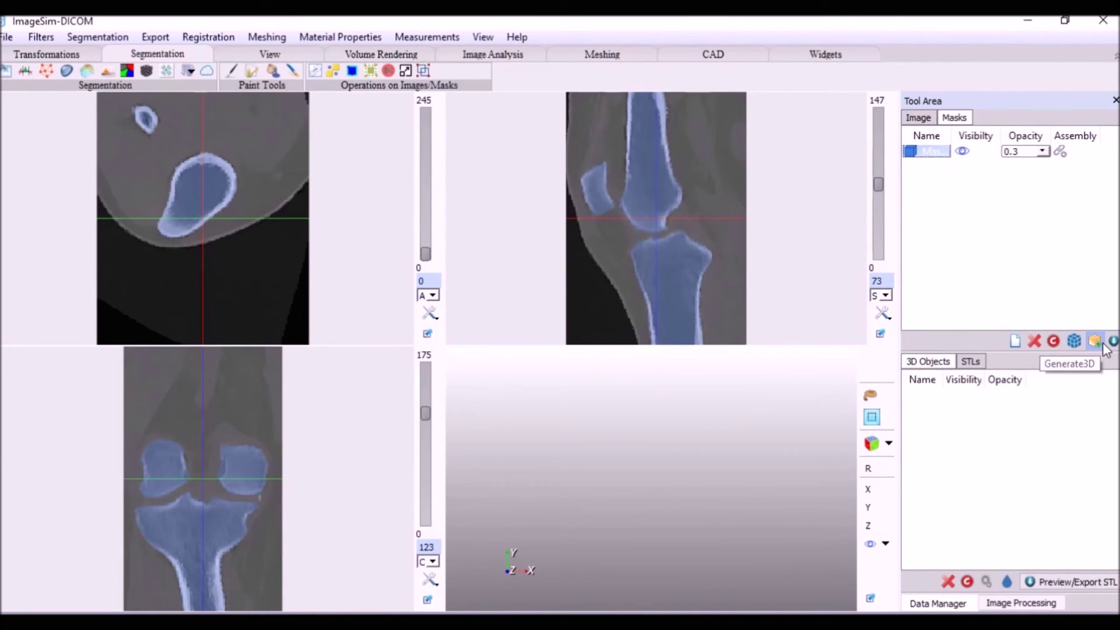
pyautogui.click(1105, 347)
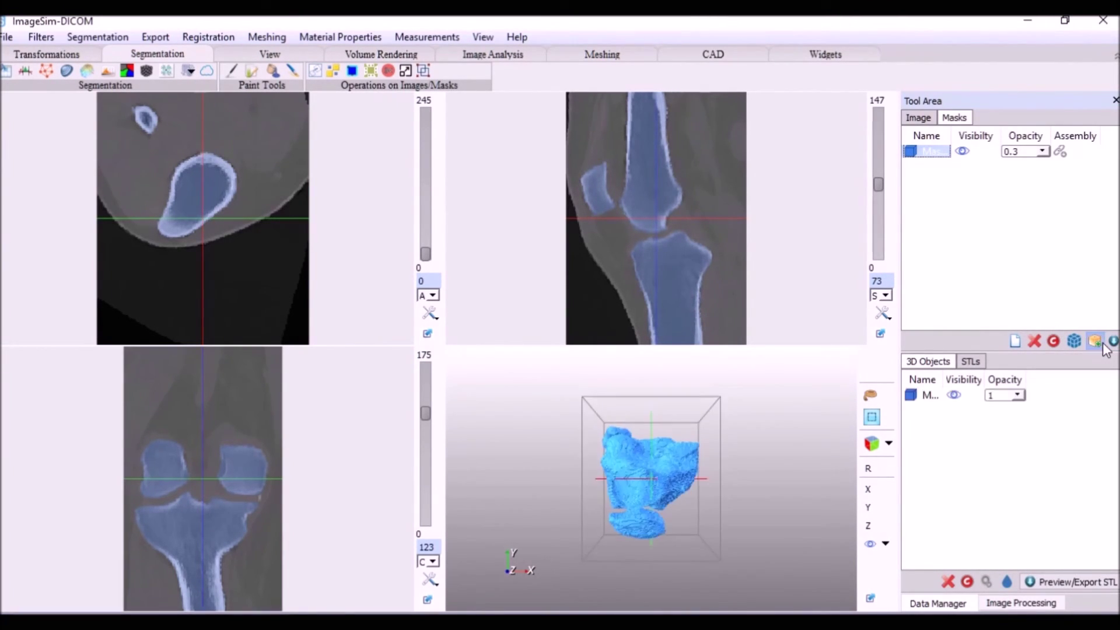
pyautogui.moveTo(658, 481)
pyautogui.mouseDown()
pyautogui.moveTo(649, 528)
pyautogui.moveTo(657, 473)
pyautogui.mouseUp()
pyautogui.click(931, 395)
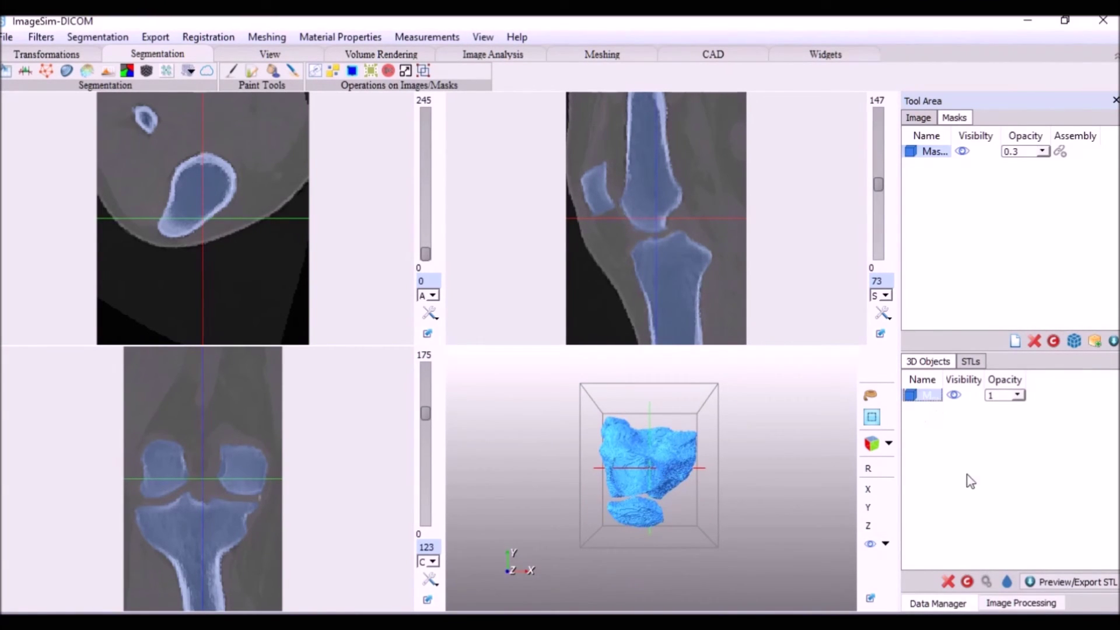
# Step: Apply Basic Smoothing (20 iterations, 0.50) to the model and hide the rough original
pyautogui.click(1011, 584)
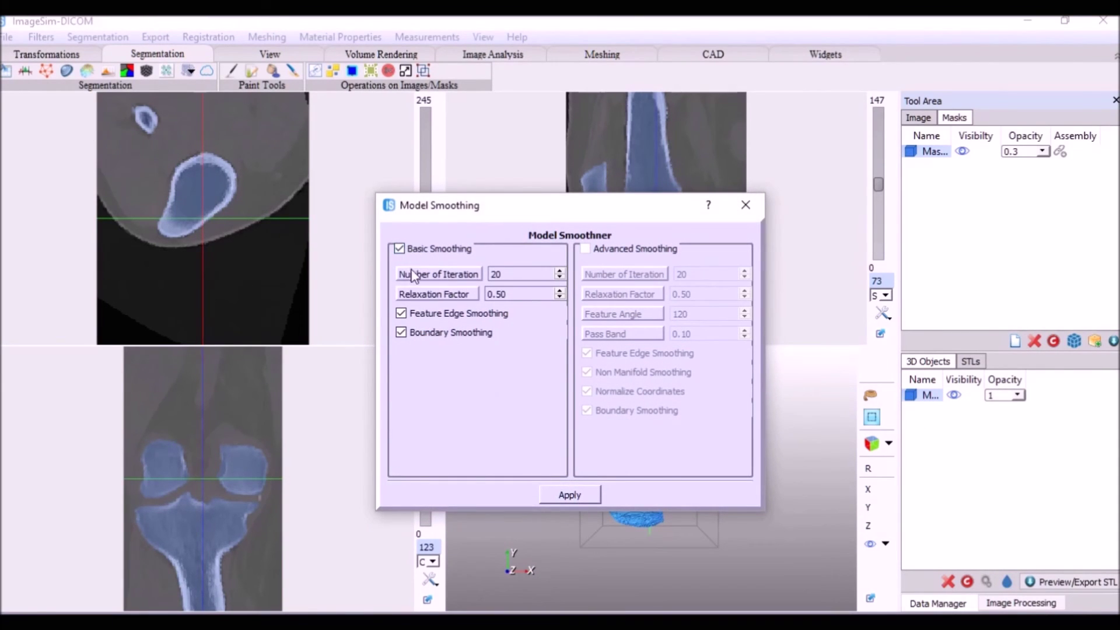
pyautogui.click(560, 495)
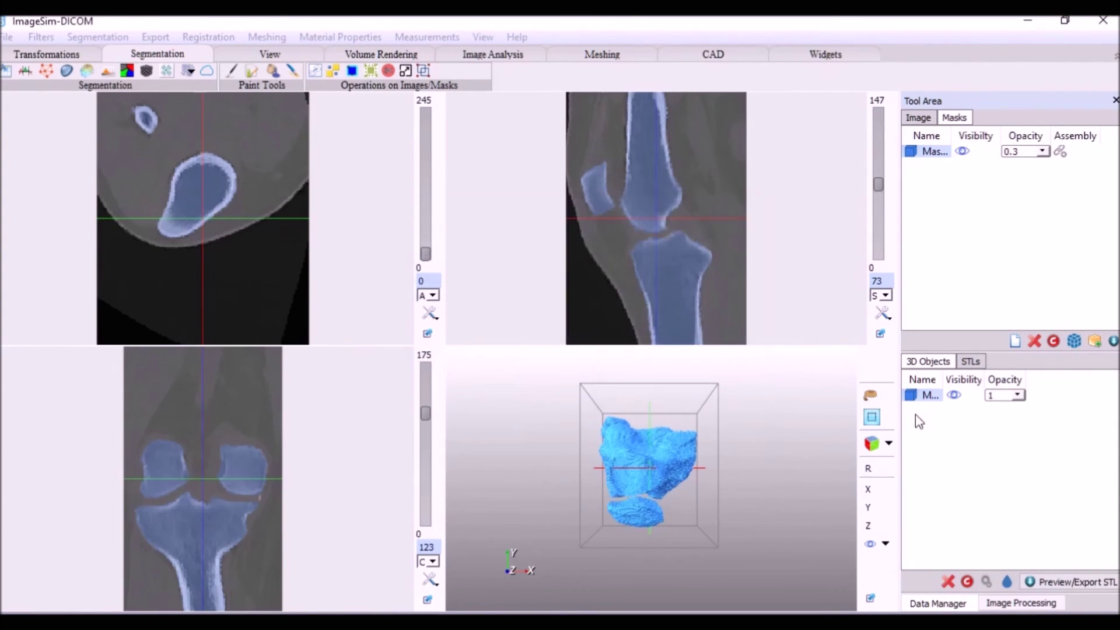
pyautogui.click(955, 396)
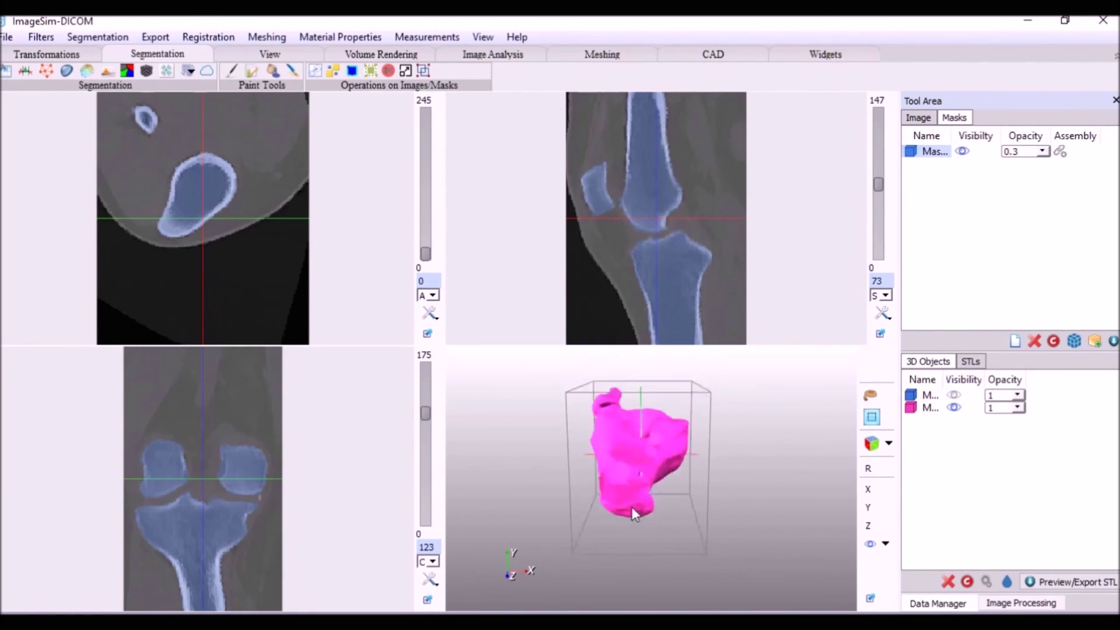